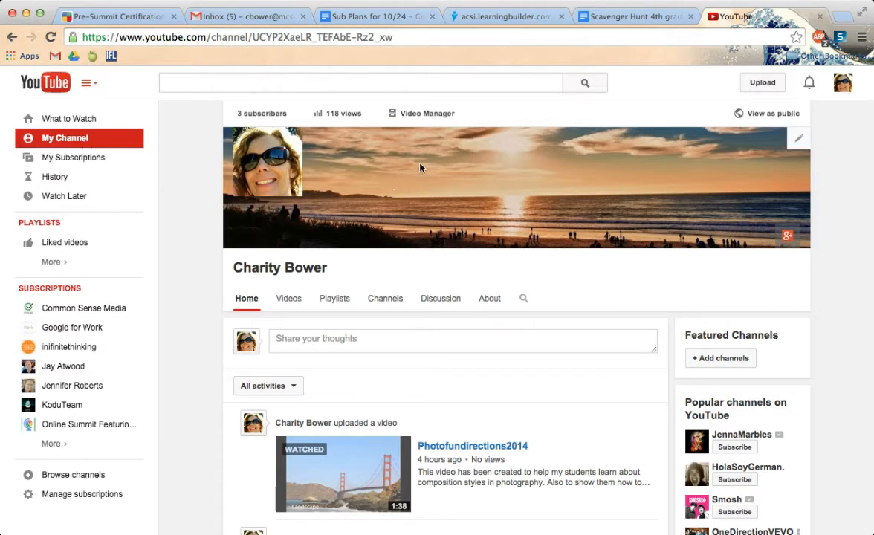
- Open the video editor from the upload page and import the October 14, 2014 photo album into the project
left_click(762, 86)
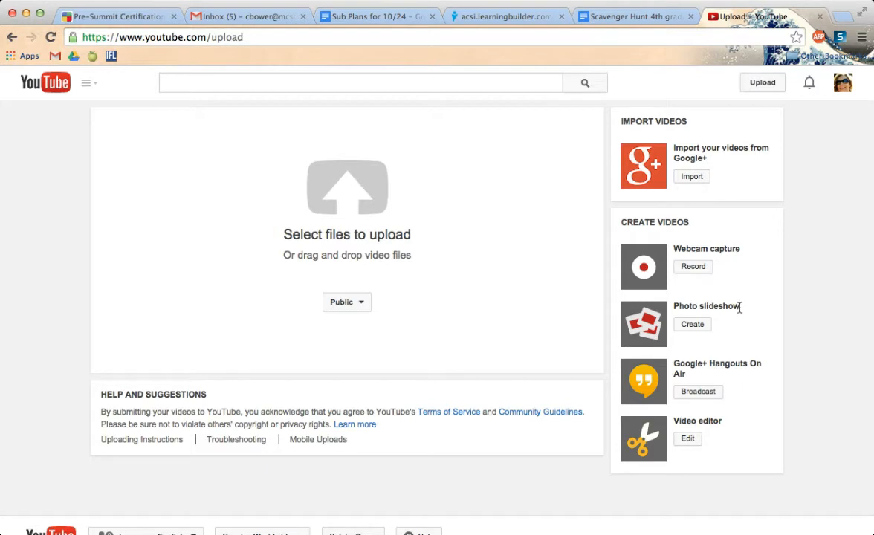
left_click(688, 440)
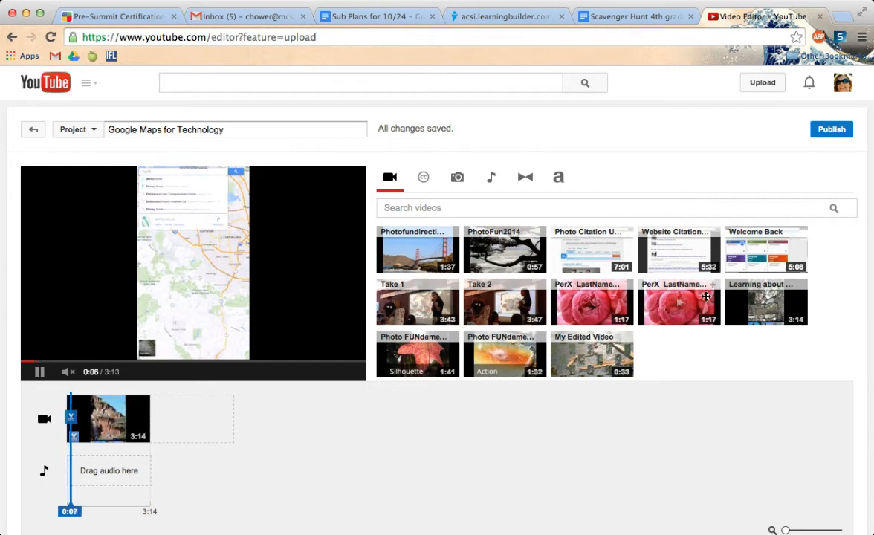
left_click(458, 180)
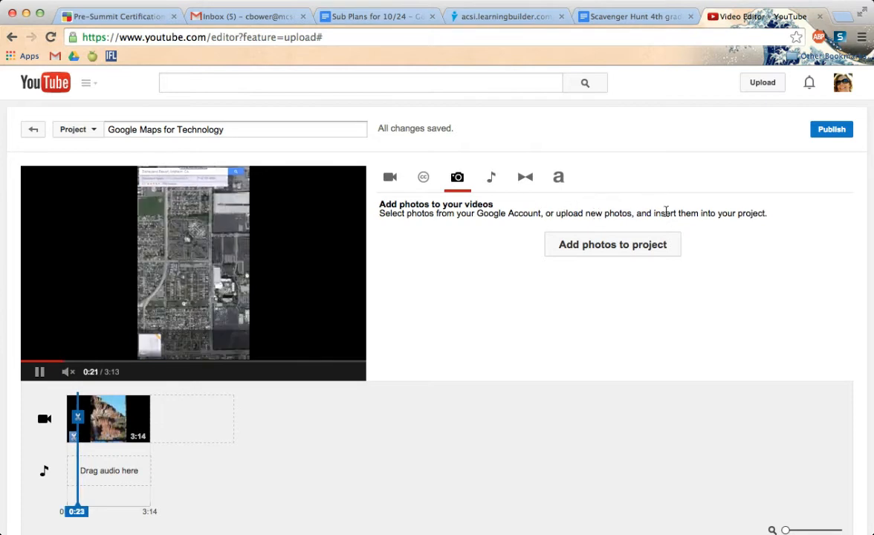
left_click(593, 252)
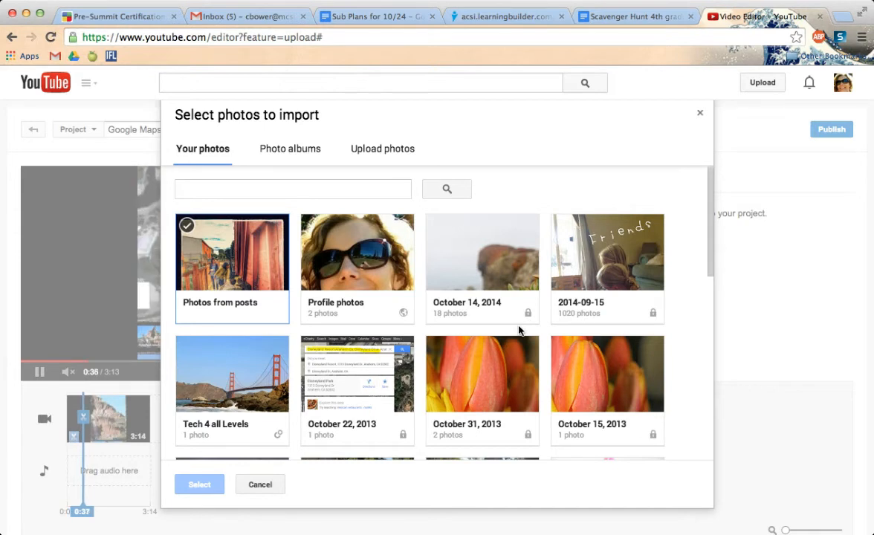
scroll(519, 330, "down", 1)
left_click(493, 279)
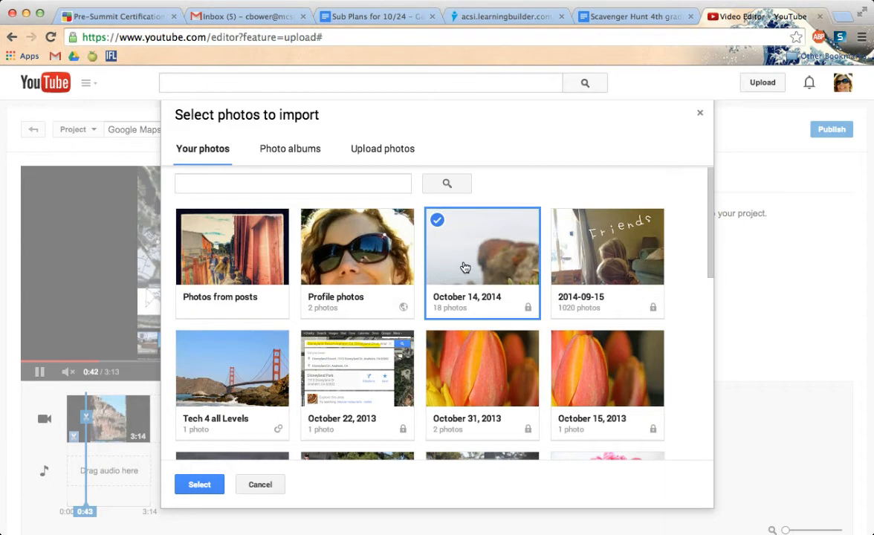
left_click(195, 487)
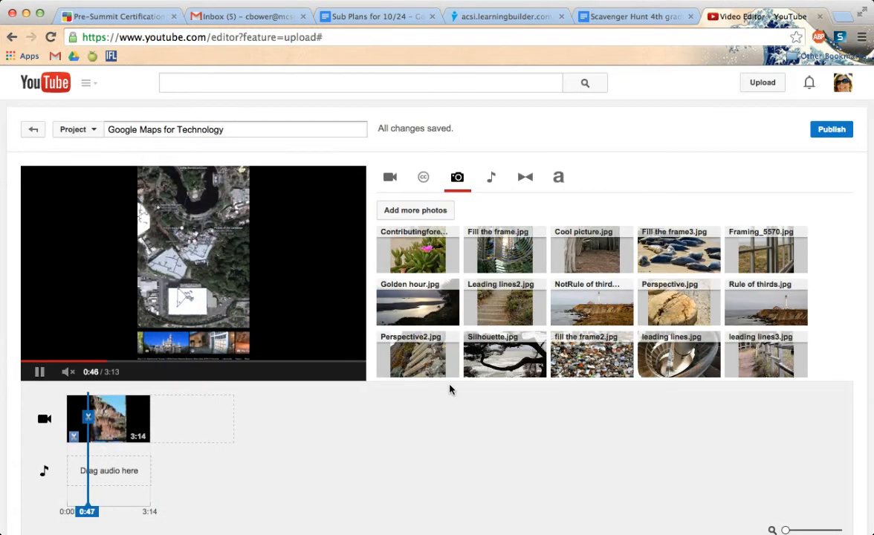
- Look through the imported photos and remove the existing video clip from the timeline
mouse_move(518, 313)
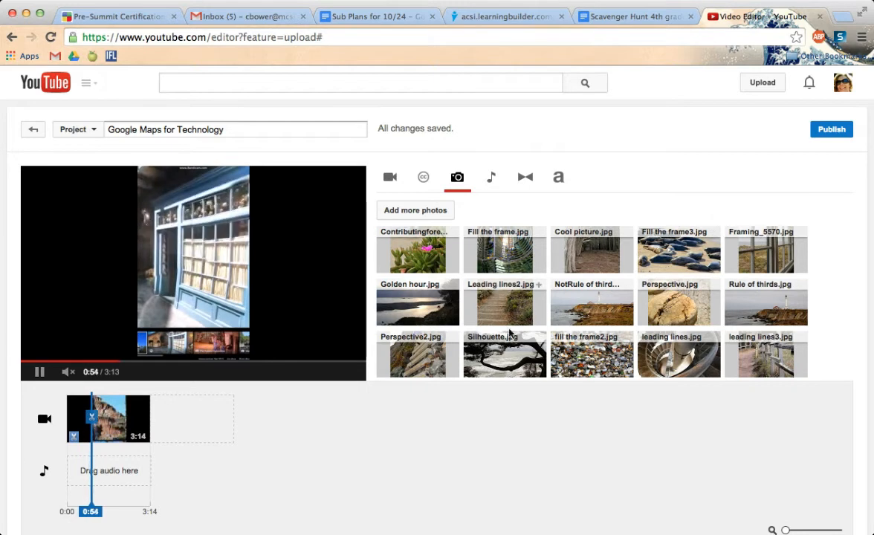
scroll(498, 330, "down", 2)
scroll(533, 333, "up", 2)
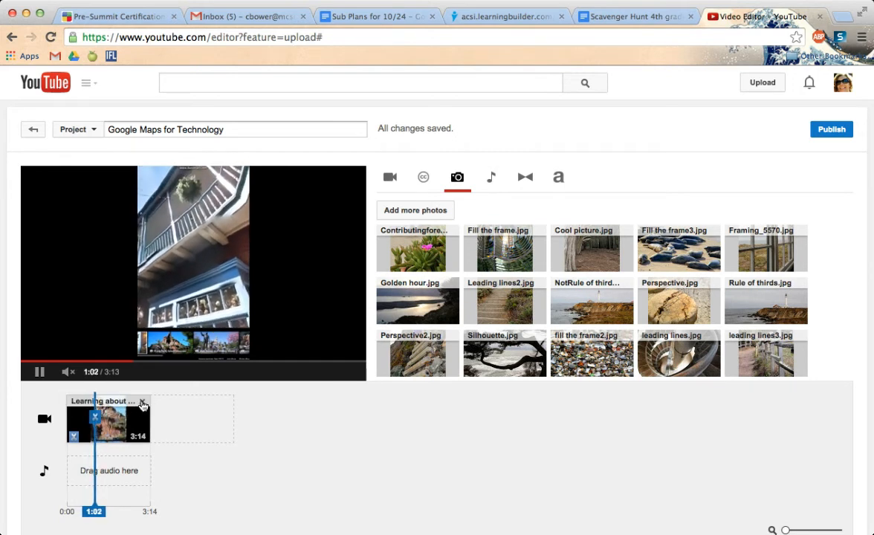
left_click(142, 404)
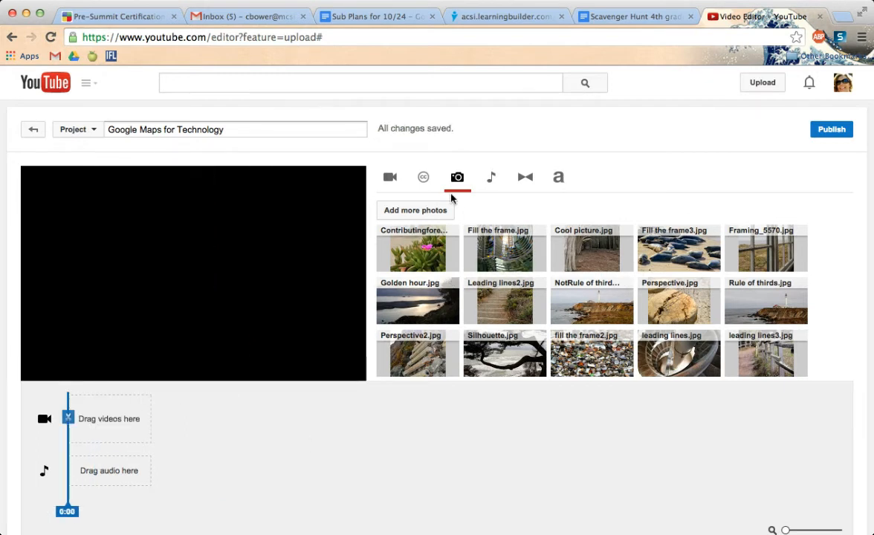
- Add a Centered title to the empty timeline with the text "PhotoFun1415", "By First" and "Period" on three lines
left_click(558, 179)
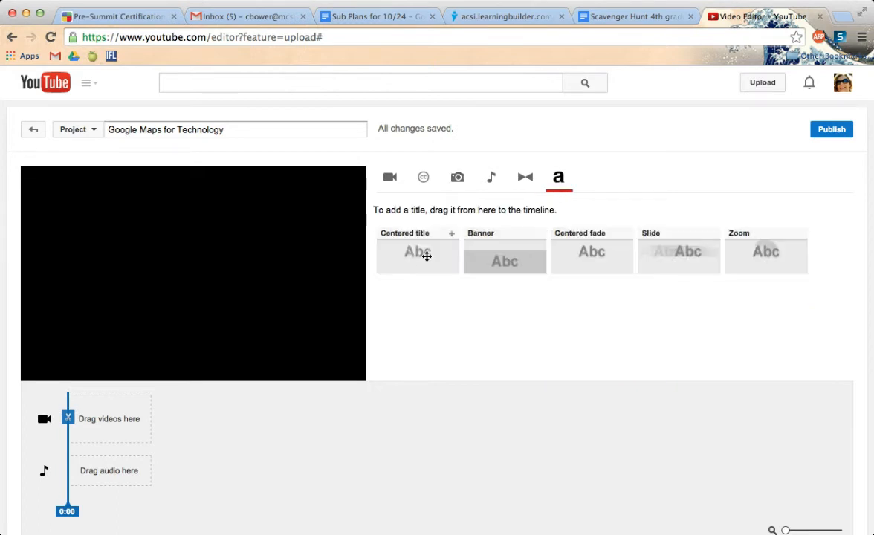
left_click_drag(421, 256, 117, 423)
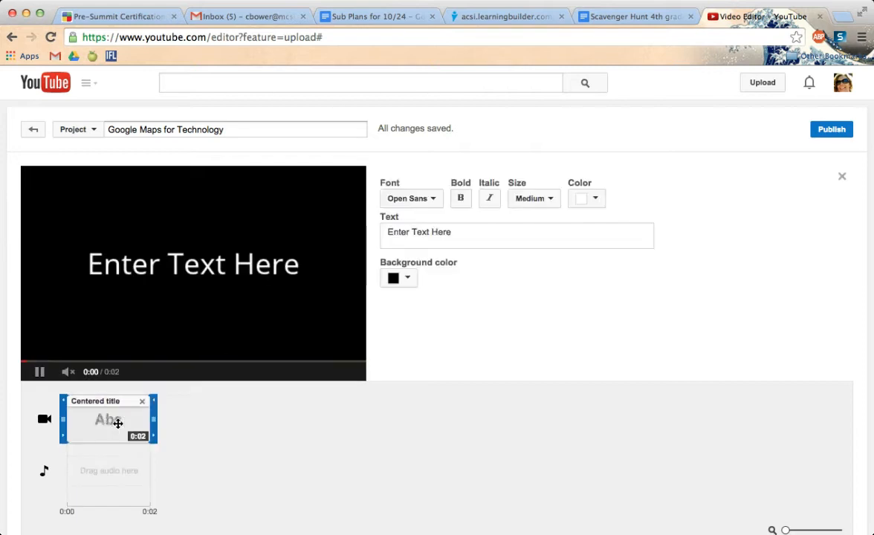
left_click_drag(464, 231, 364, 236)
type("Pho")
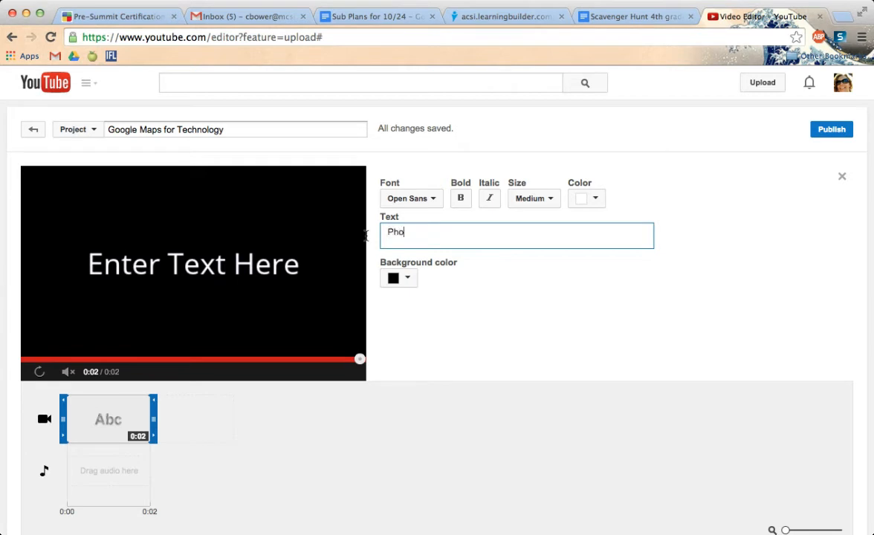
type("toFun")
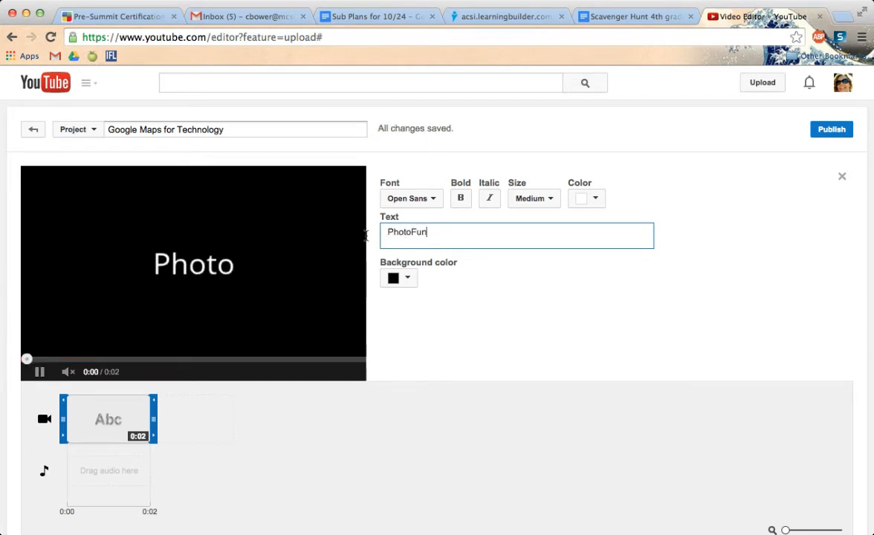
type("1415")
key("Return")
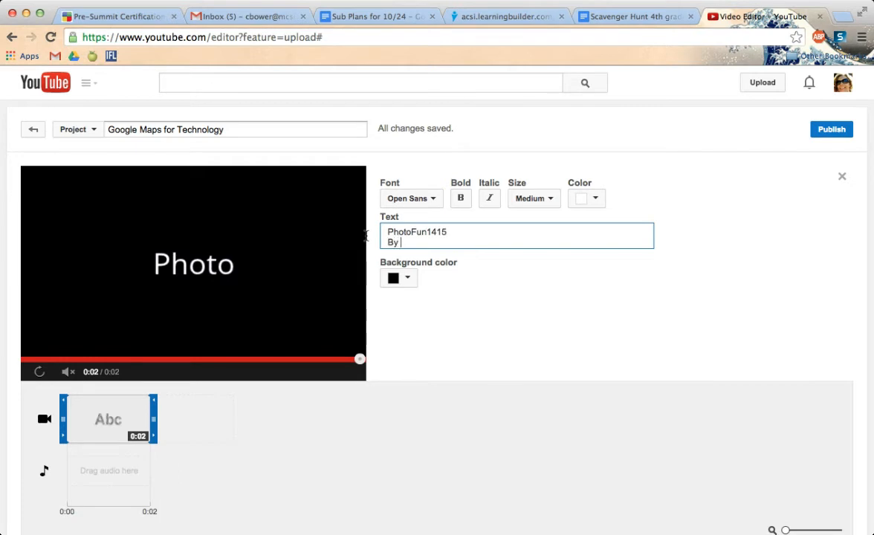
type("By First")
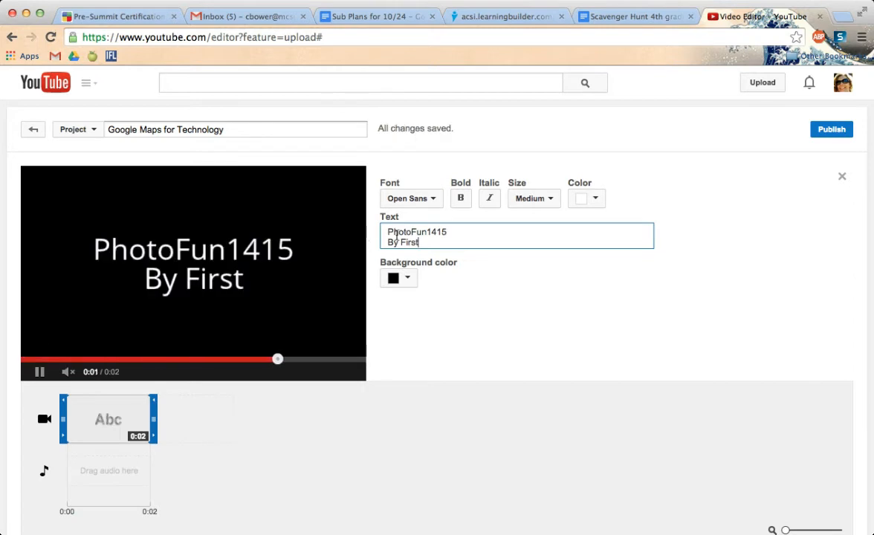
key("Return")
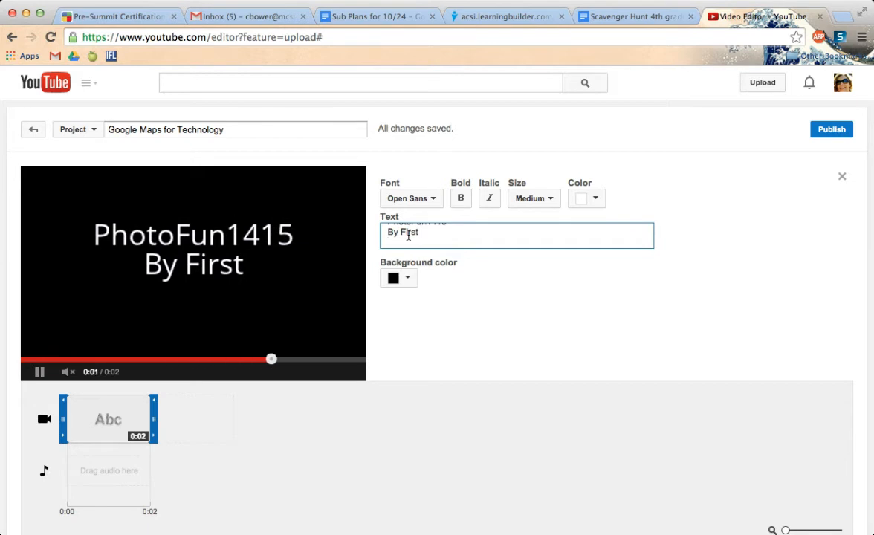
type("Period")
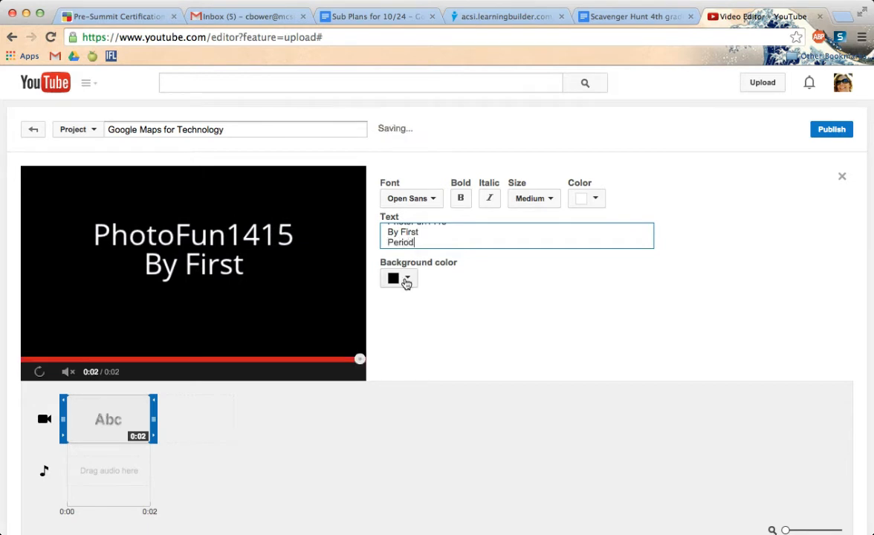
- Give the title a teal background and the Budmo Jigglish font, keeping the Medium size, and close its settings
left_click(405, 278)
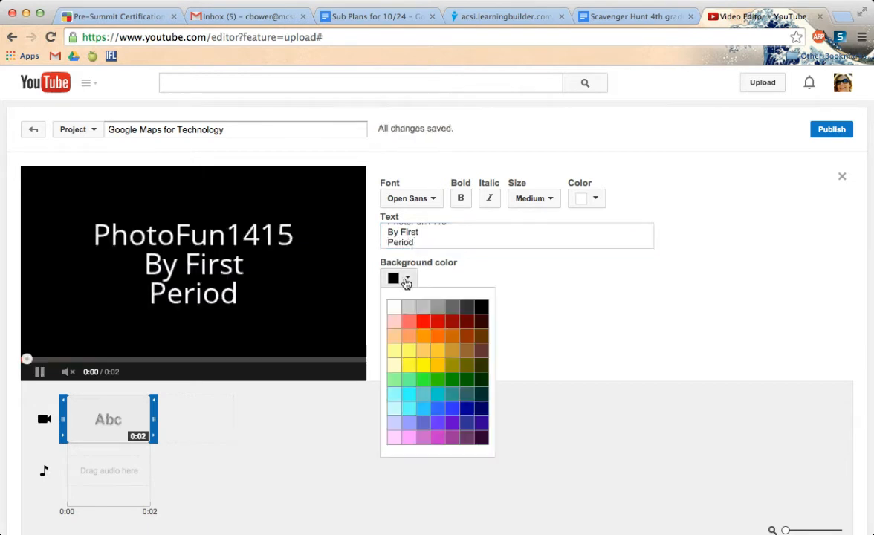
left_click(448, 396)
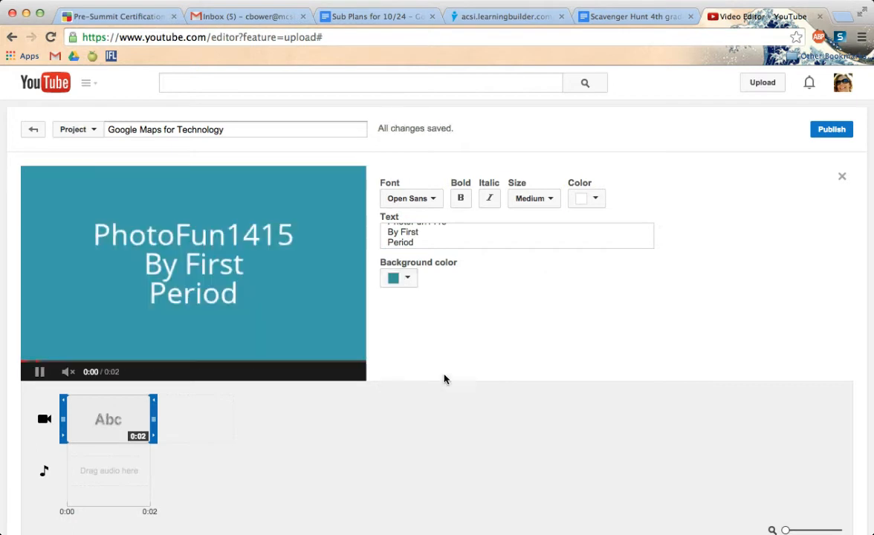
left_click(436, 201)
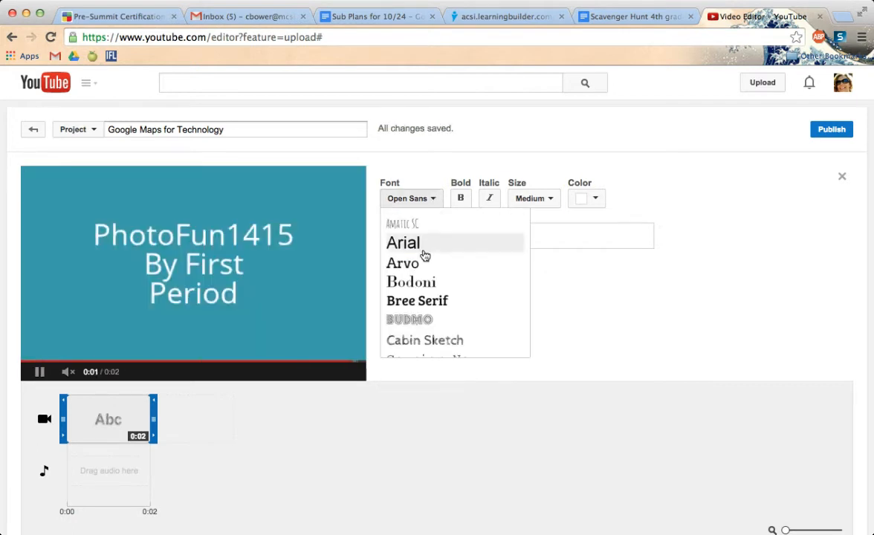
left_click(428, 319)
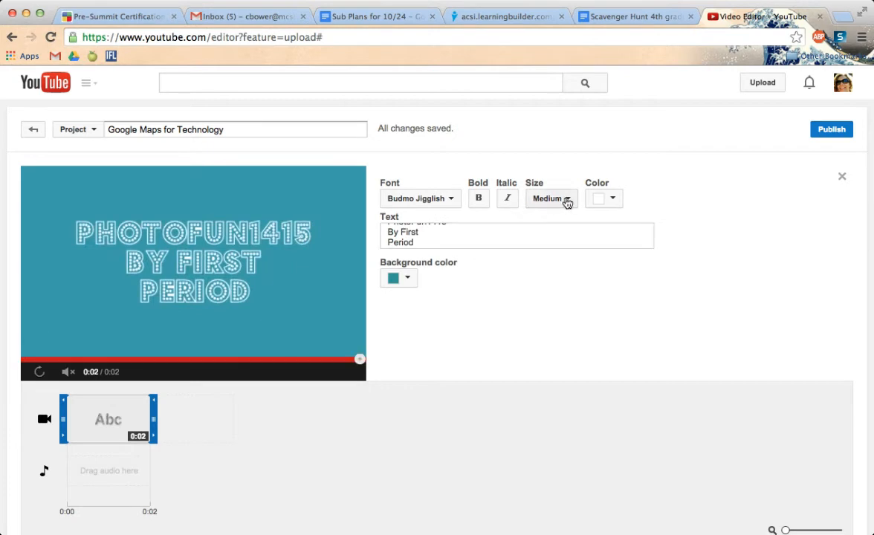
left_click(565, 200)
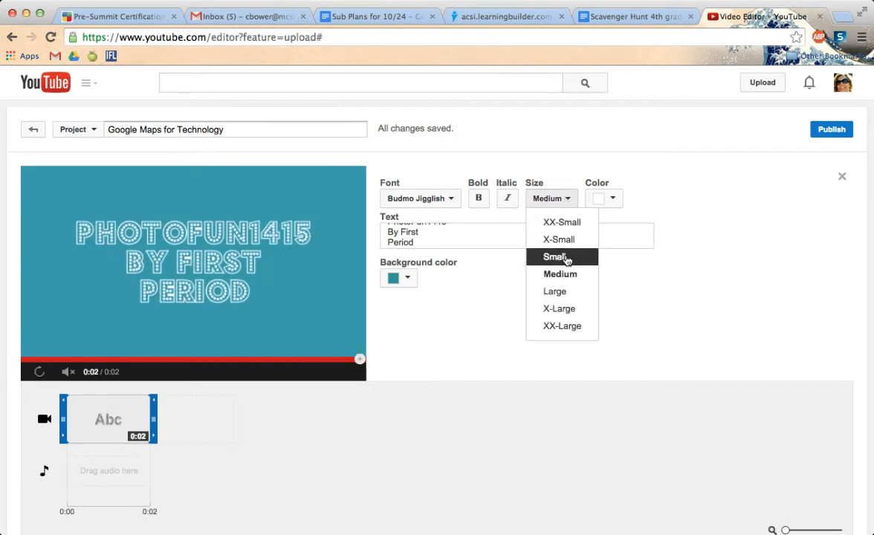
left_click(501, 242)
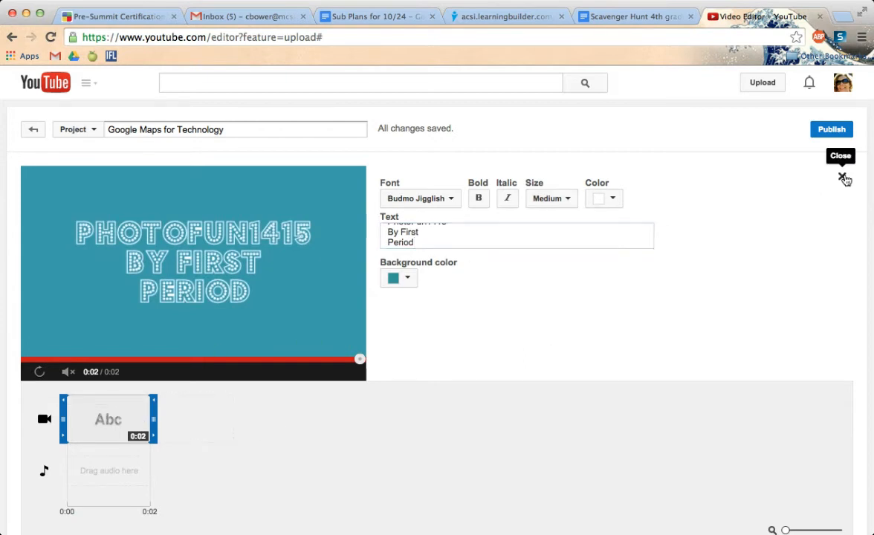
left_click(842, 176)
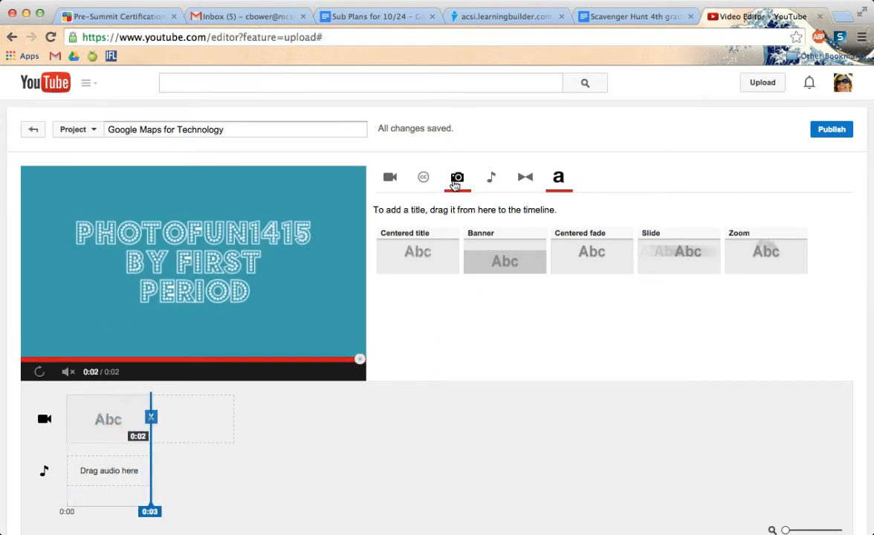
- Place the "NotRule of third..." lighthouse photo after the title and enable a text overlay reading "#" on it
left_click(456, 184)
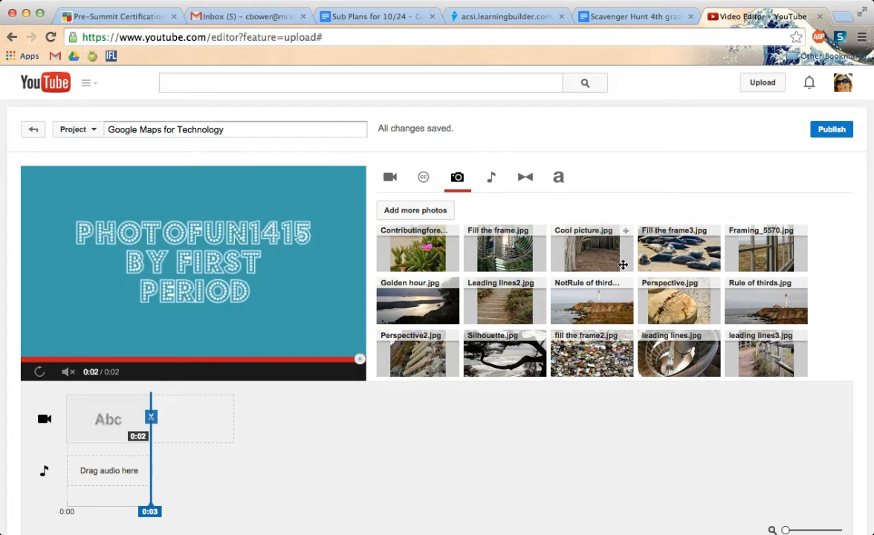
left_click_drag(585, 296, 189, 418)
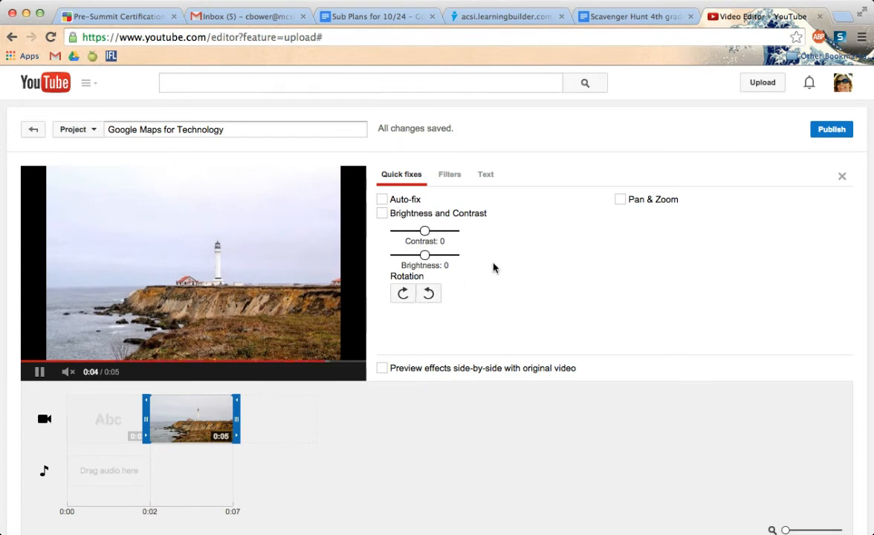
left_click(487, 176)
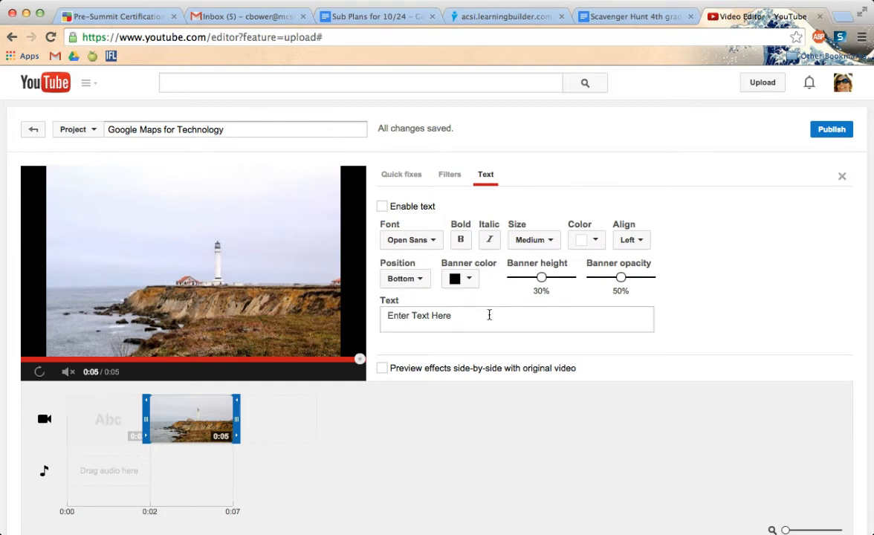
left_click_drag(472, 314, 369, 313)
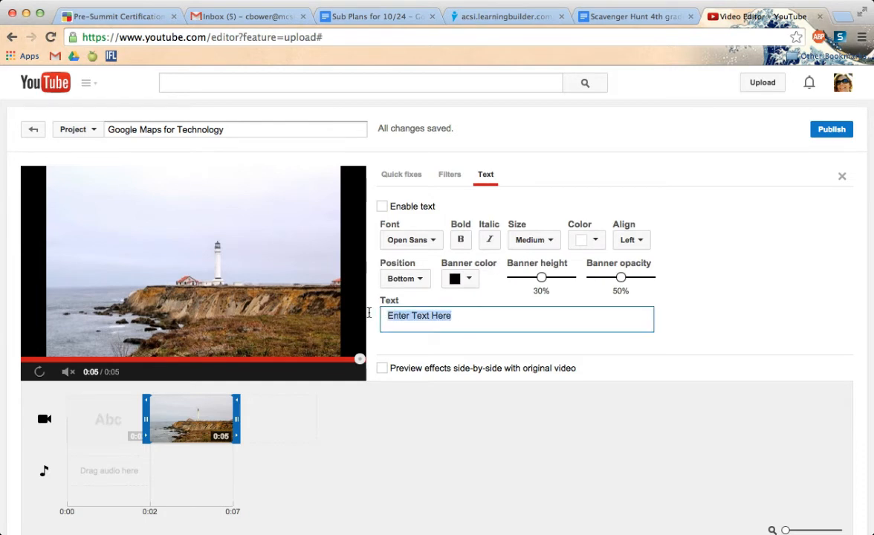
type("#")
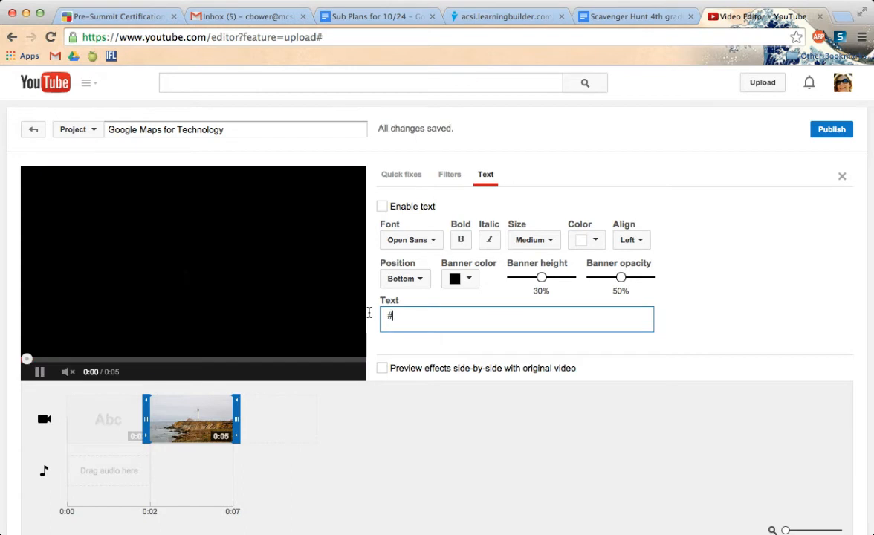
left_click(386, 211)
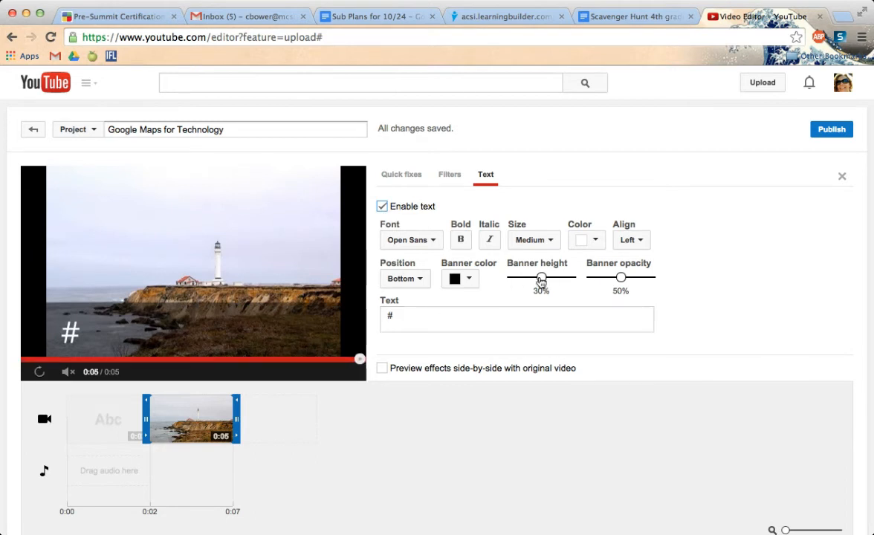
- Set the overlay's banner height to 15%, banner opacity to 15% and text size to X-Small
left_click_drag(541, 279, 515, 284)
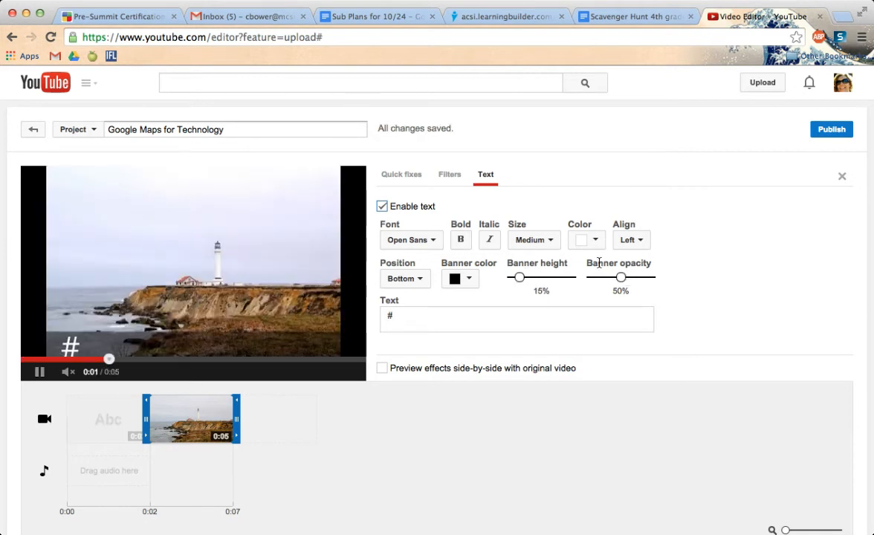
left_click_drag(622, 280, 600, 281)
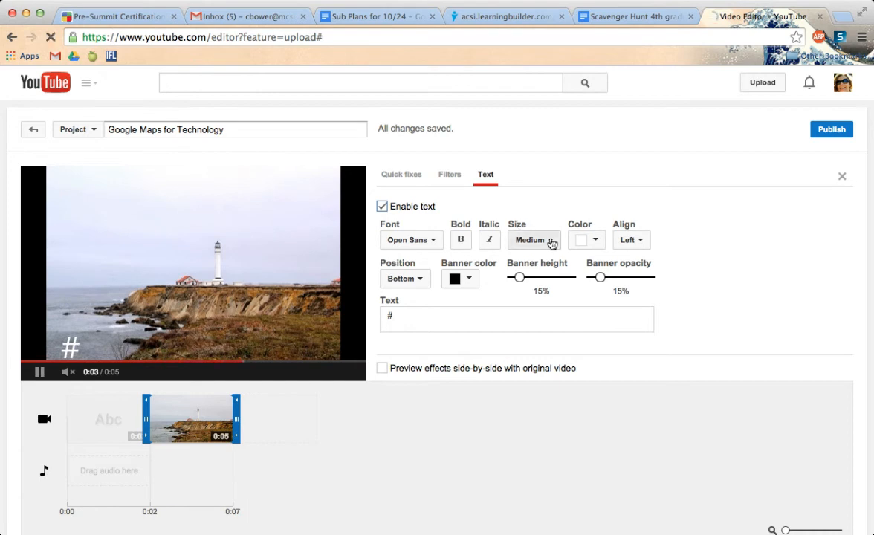
left_click(551, 242)
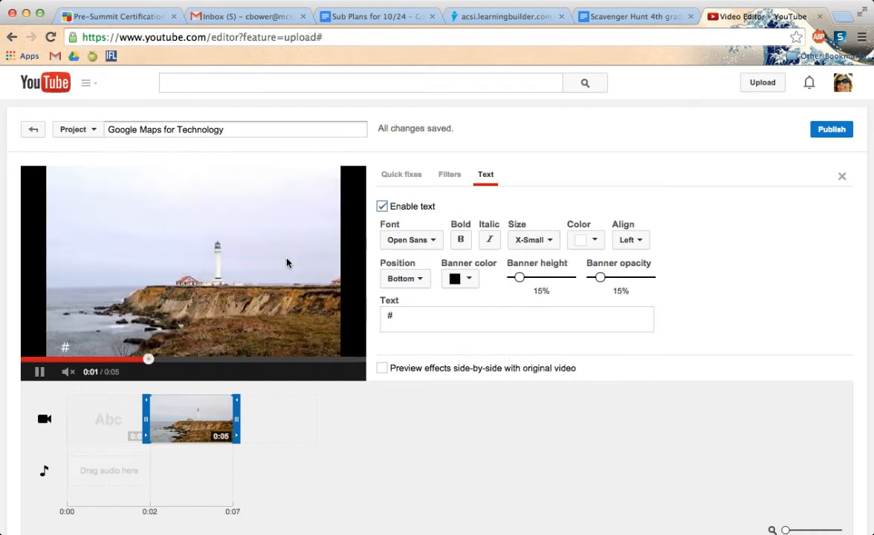
- Extend the lighthouse photo's overlay text to "#Not" and close the photo's settings
left_click(425, 316)
type("Not")
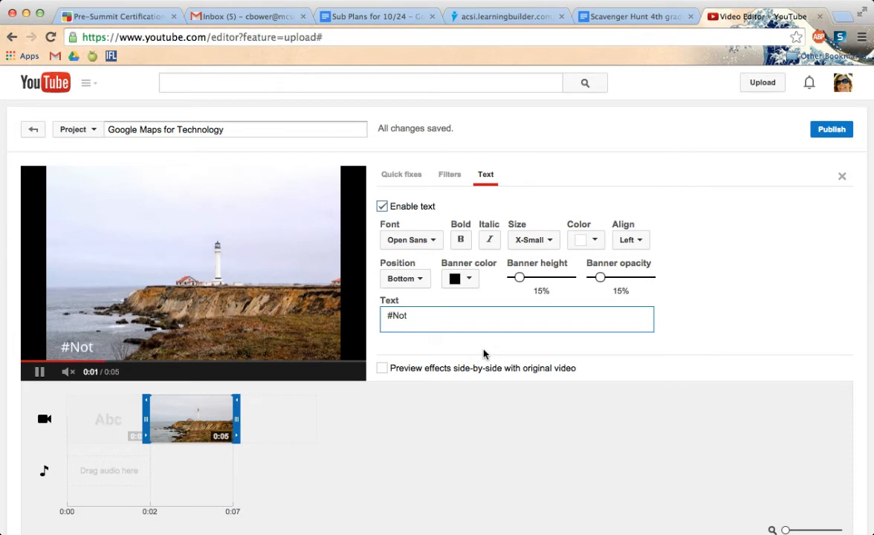
left_click(842, 179)
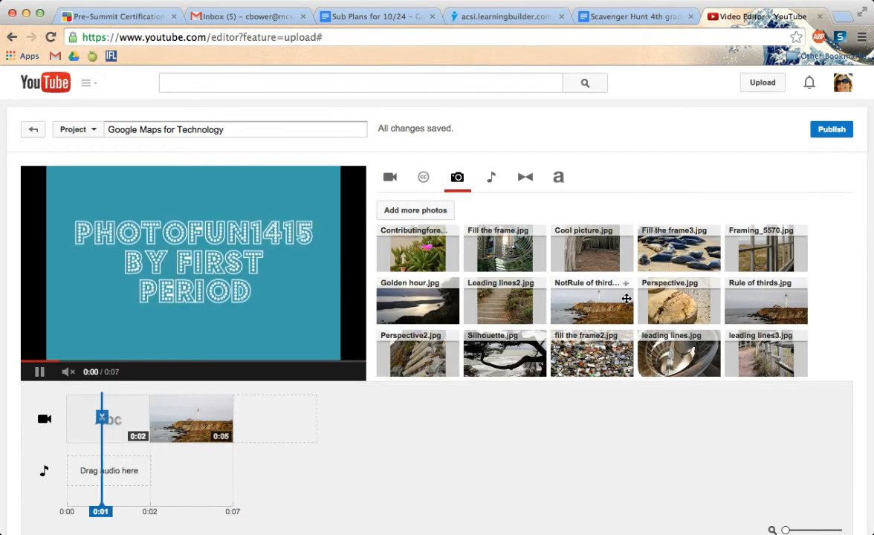
- Place the "Rule of thirds.jpg" photo after the first lighthouse photo and replace its overlay text with "#Thirds"
left_click_drag(747, 299, 279, 417)
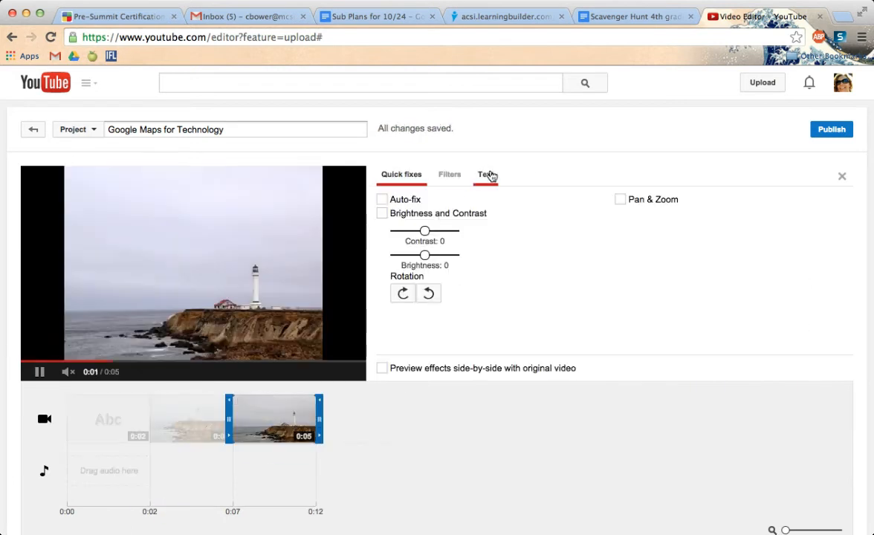
left_click(489, 174)
left_click(472, 314)
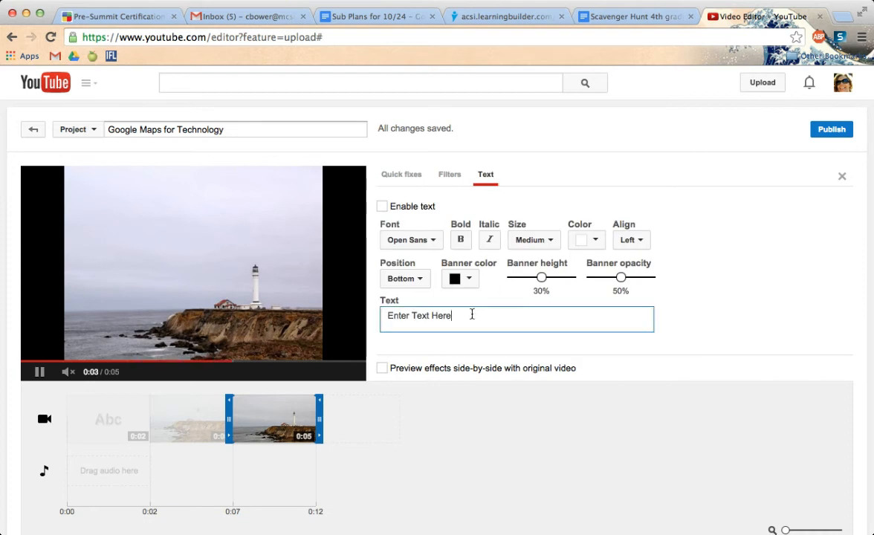
key("BackSpace")
key("BackSpace")
key("BackSpace")
key("BackSpace")
key("BackSpace")
key("BackSpace")
key("BackSpace")
key("BackSpace")
key("BackSpace")
key("BackSpace")
key("BackSpace")
key("BackSpace")
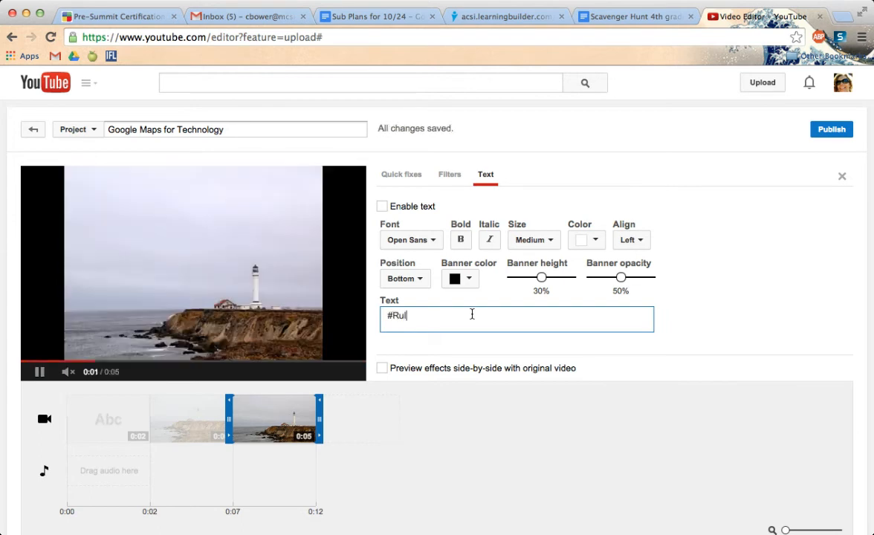
key("BackSpace")
key("BackSpace")
key("BackSpace")
key("BackSpace")
key("BackSpace")
- Enable the "#Thirds" overlay with a 15% banner height and 15% banner opacity, and close the photo's settings
left_click(382, 208)
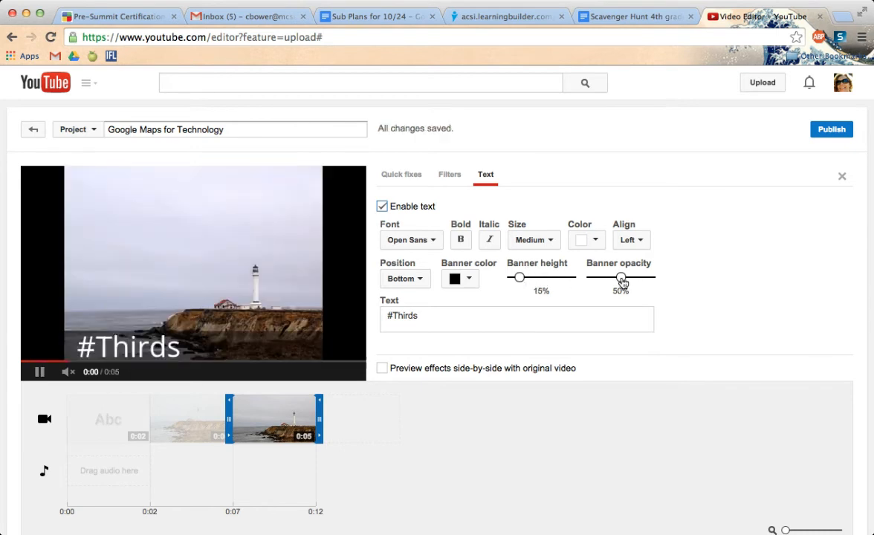
left_click(600, 279)
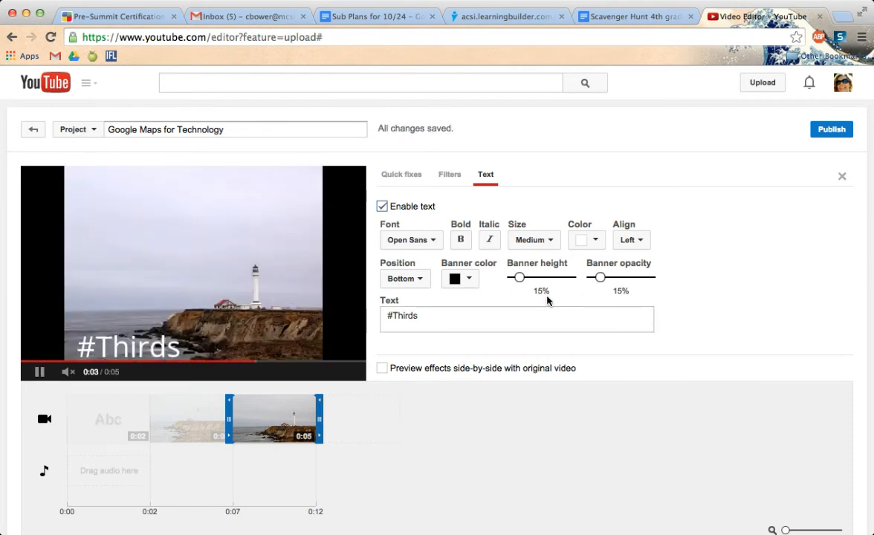
left_click(845, 176)
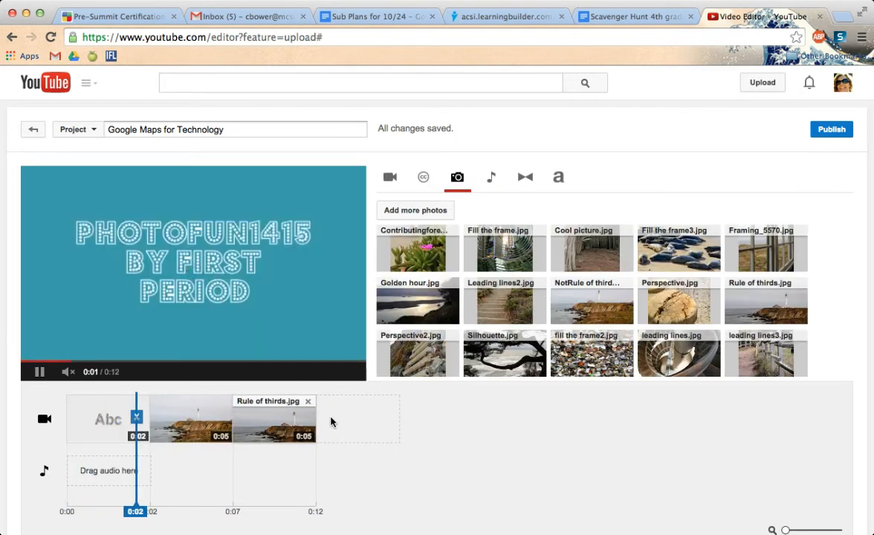
- Add a Centered title after the last photo on the timeline and replace its text with "Credits"
scroll(595, 313, "down", 3)
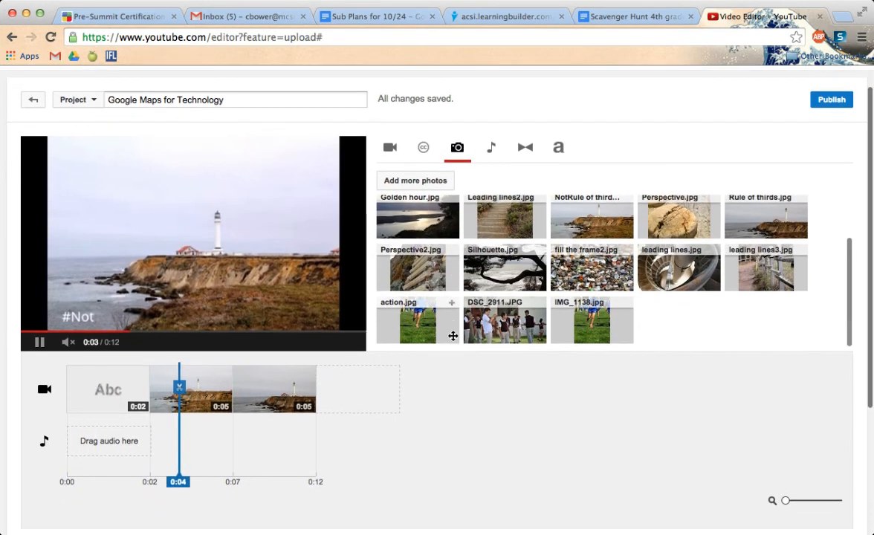
scroll(614, 242, "up", 3)
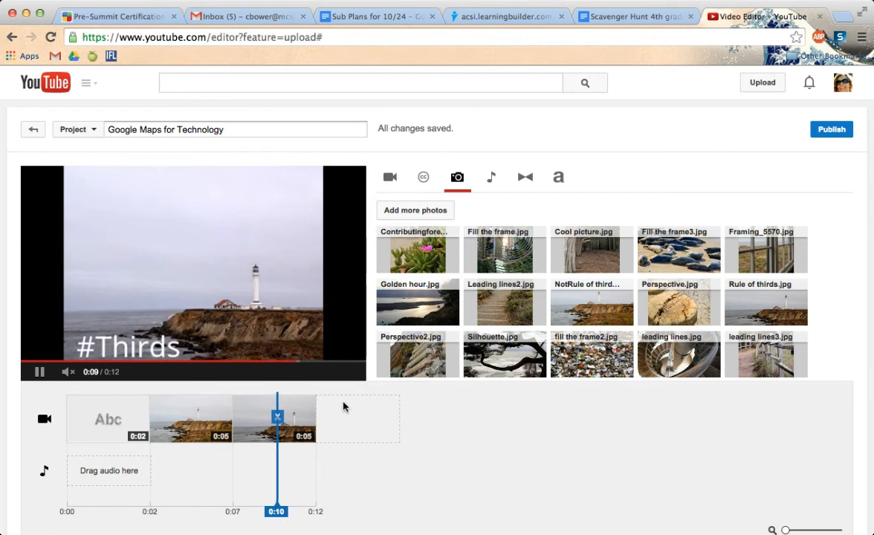
left_click(560, 182)
left_click_drag(415, 244, 368, 423)
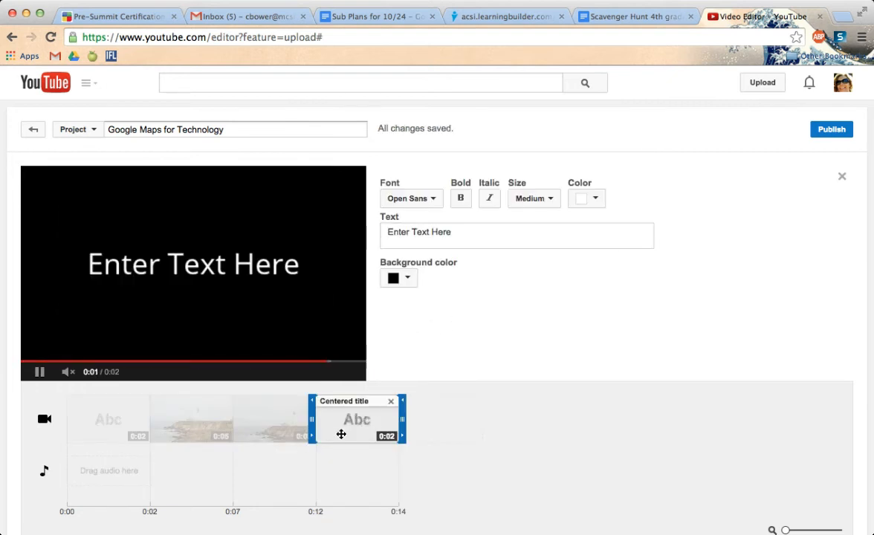
left_click(467, 237)
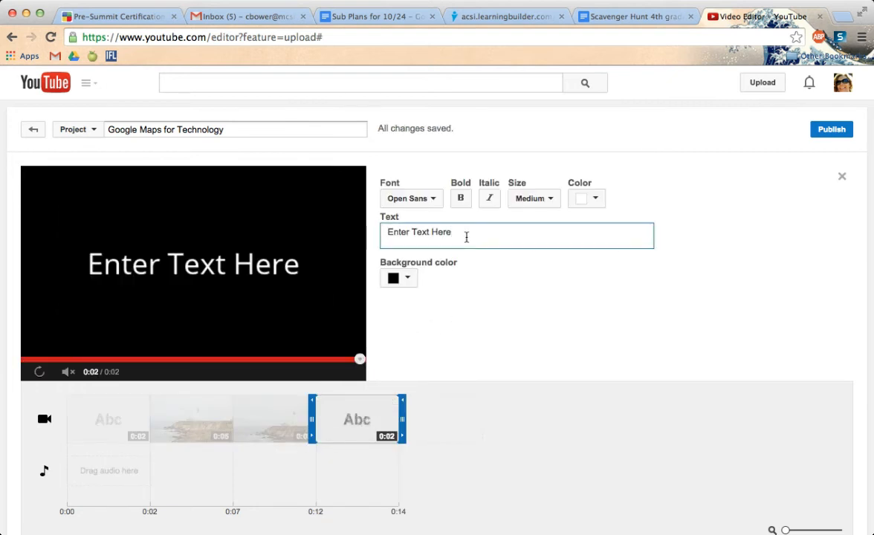
key("BackSpace")
key("BackSpace")
key("BackSpace")
key("BackSpace")
key("BackSpace")
type("Credits")
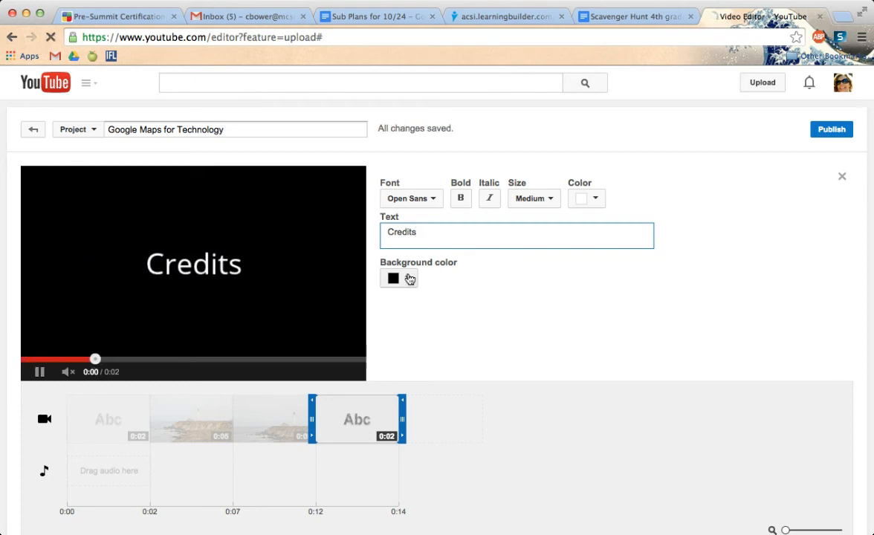
- Give the "Credits" title a teal background and close its settings
left_click(410, 280)
left_click(452, 398)
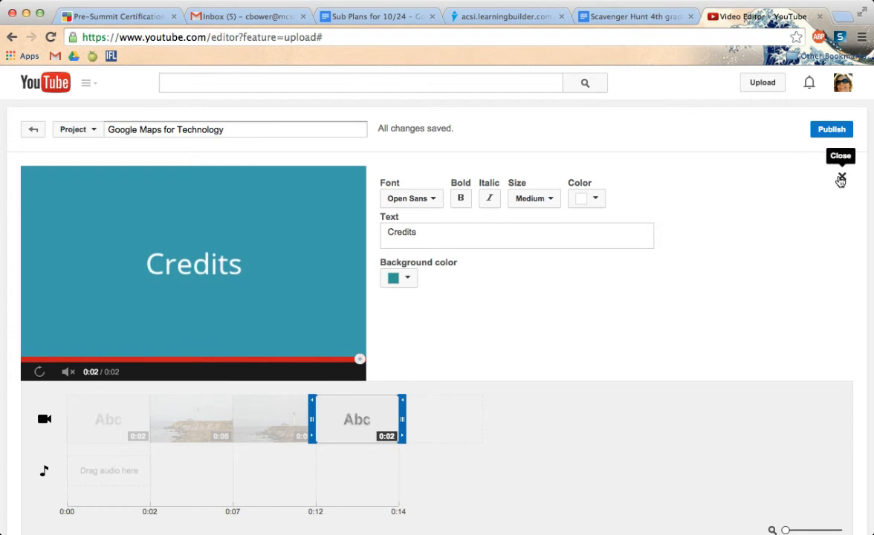
left_click(841, 179)
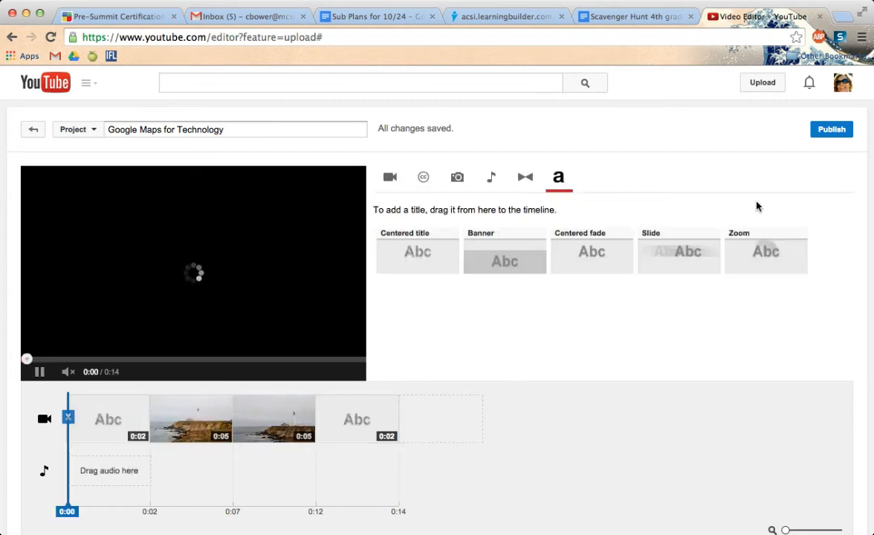
- Insert the "Take 1" video between the "#Thirds" photo and the "Credits" title, and pause its preview
left_click(526, 178)
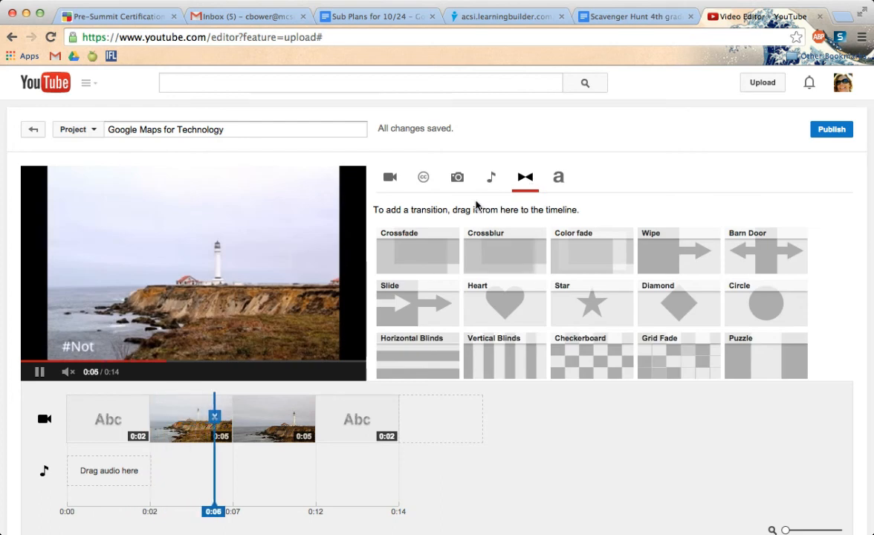
left_click(390, 178)
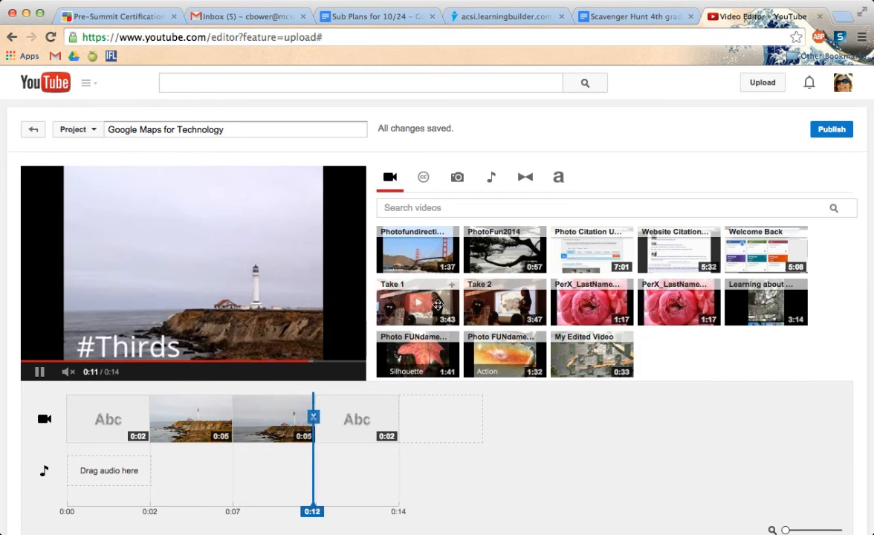
left_click_drag(451, 301, 350, 408)
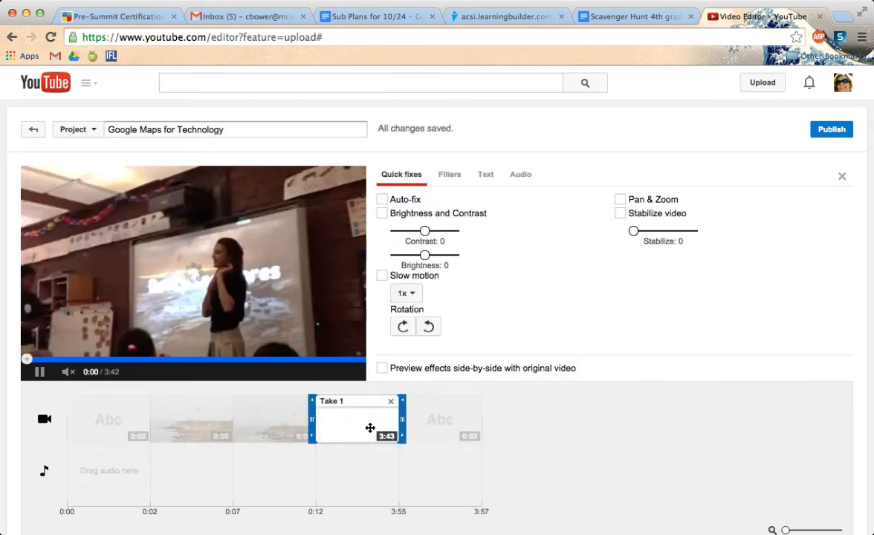
left_click(39, 371)
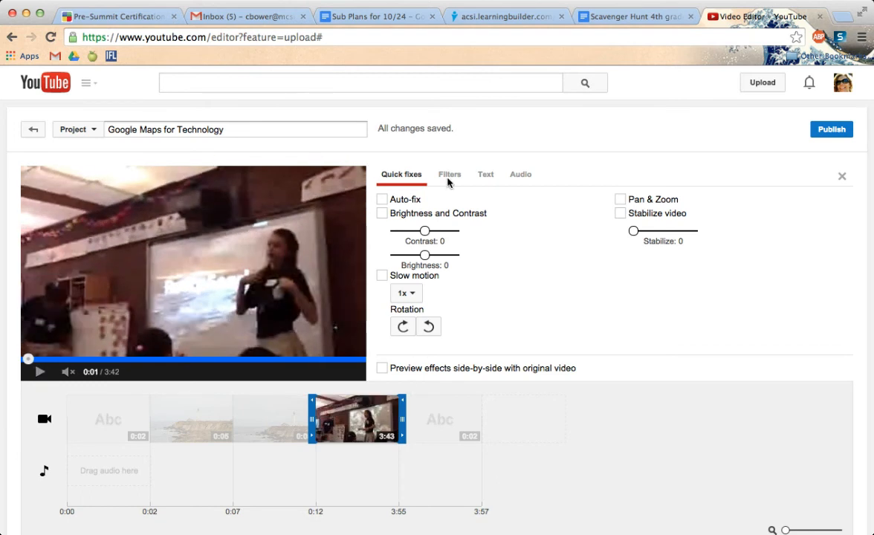
- Turn on video stabilization for the "Take 1" clip and close its settings
left_click(527, 181)
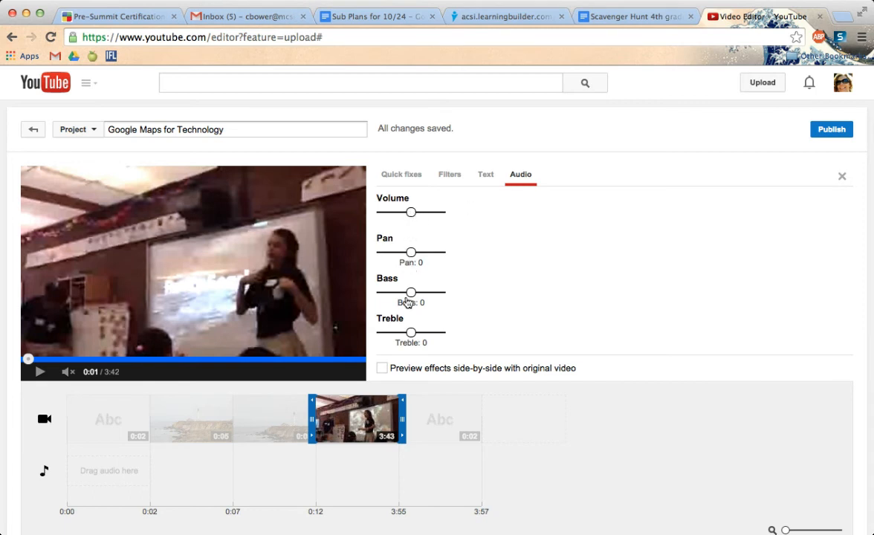
left_click(408, 180)
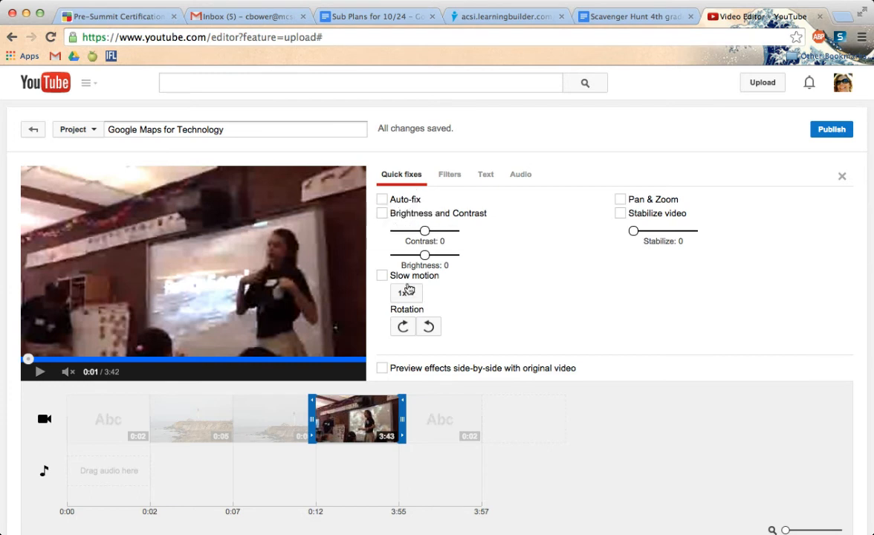
left_click(621, 215)
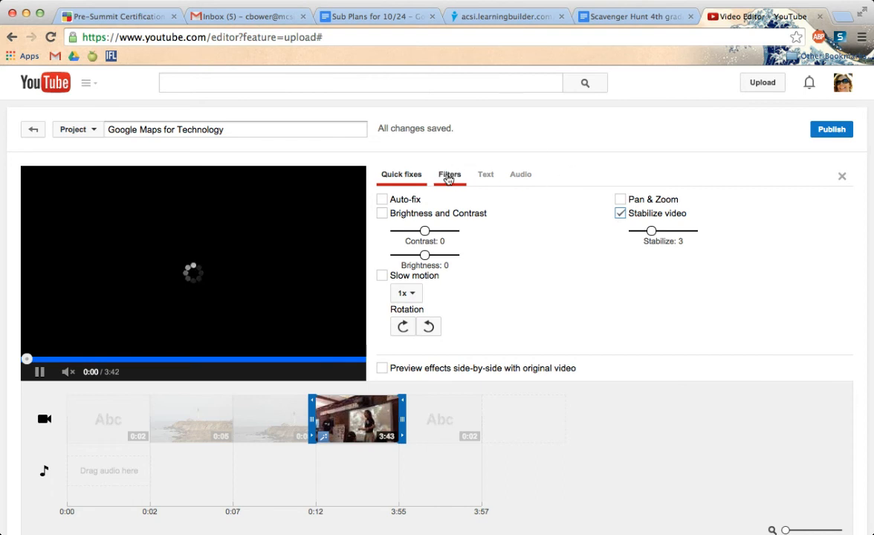
left_click(842, 176)
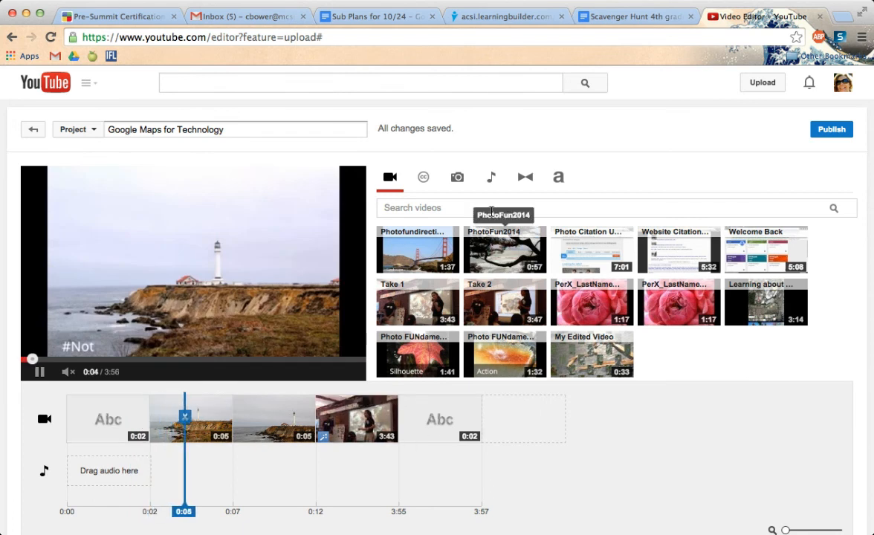
- Add the "Neon Storm" track by Jingle Punks as background audio, trim it to 0:12 and close its settings
left_click(492, 182)
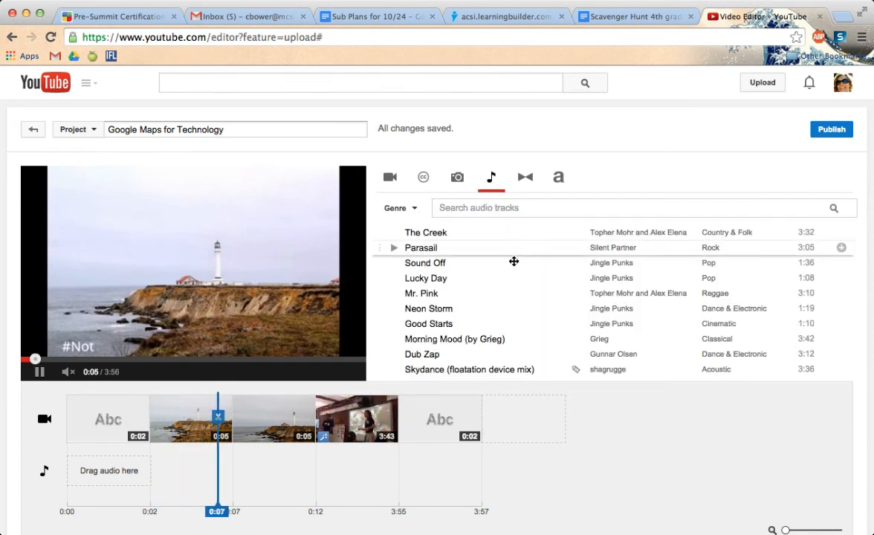
scroll(503, 330, "down", 3)
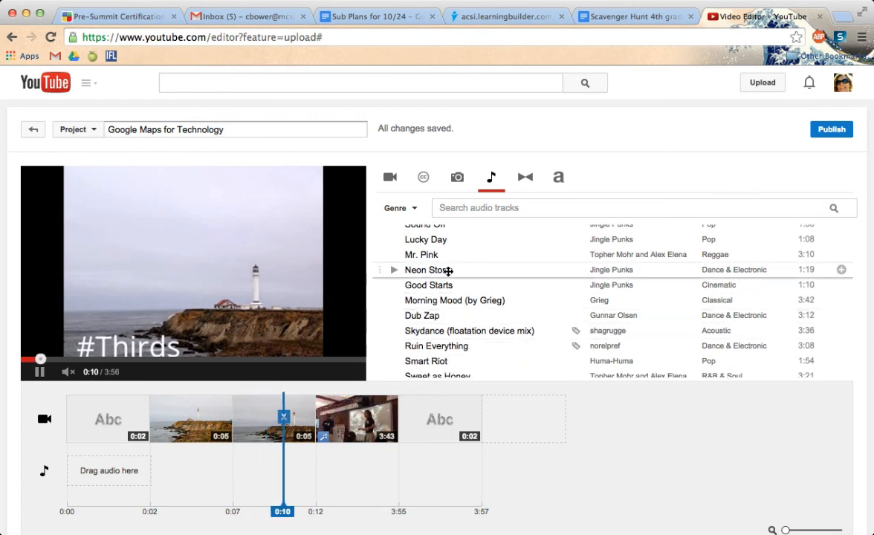
left_click_drag(448, 271, 130, 473)
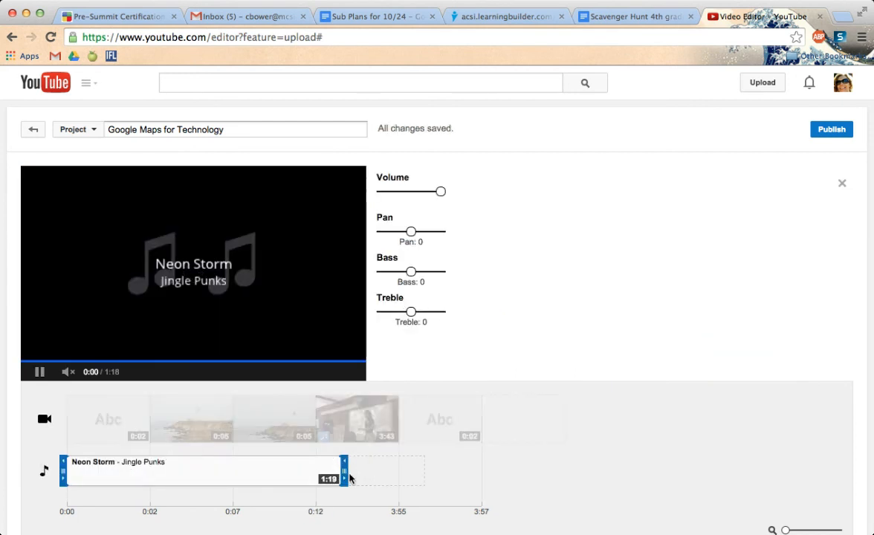
left_click_drag(345, 473, 318, 471)
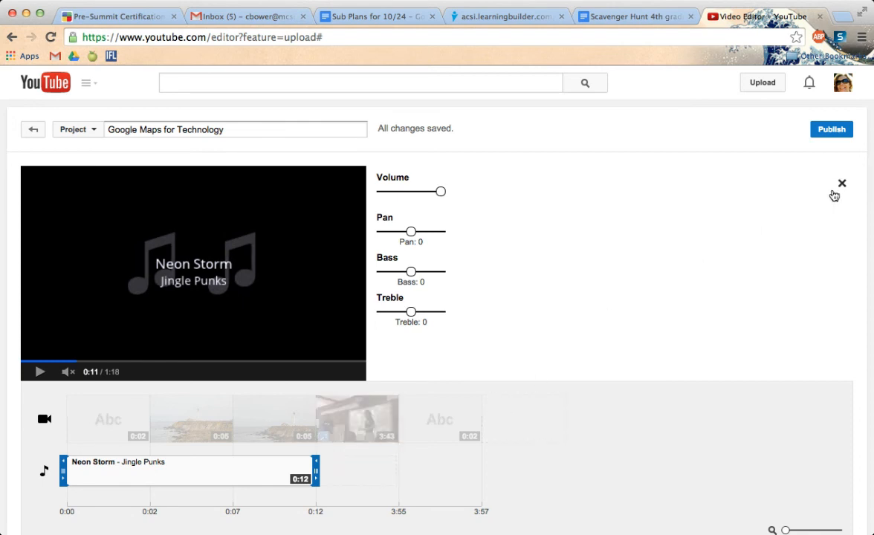
left_click(842, 185)
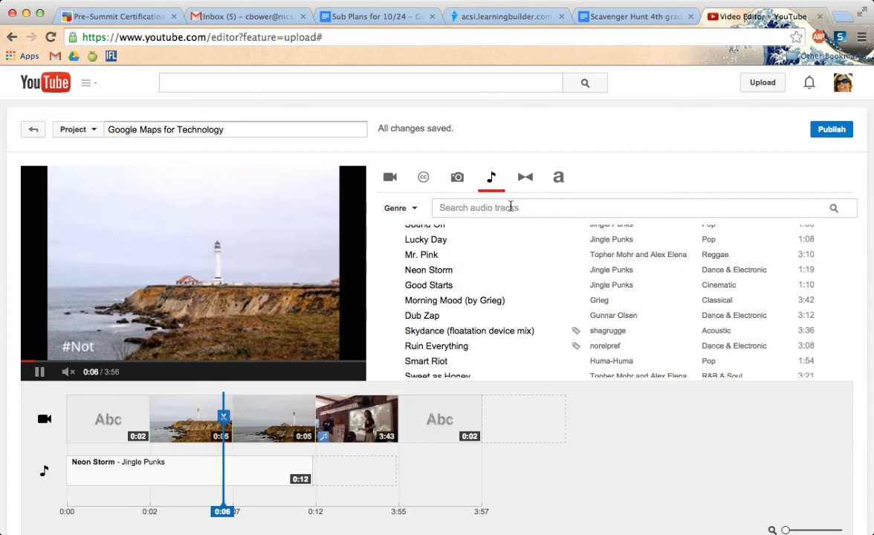
- Import the four-photo "October 9, 2013" album into the photo library and pause the project preview
left_click(455, 178)
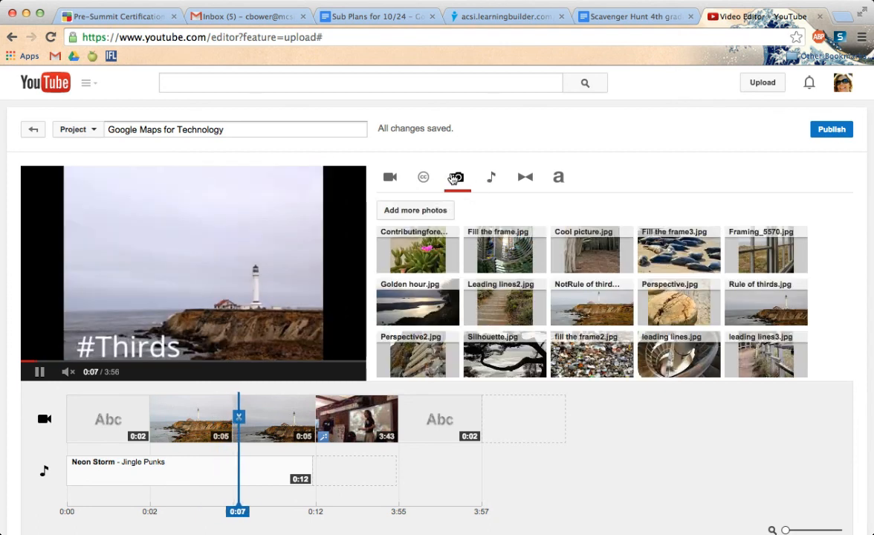
left_click(425, 214)
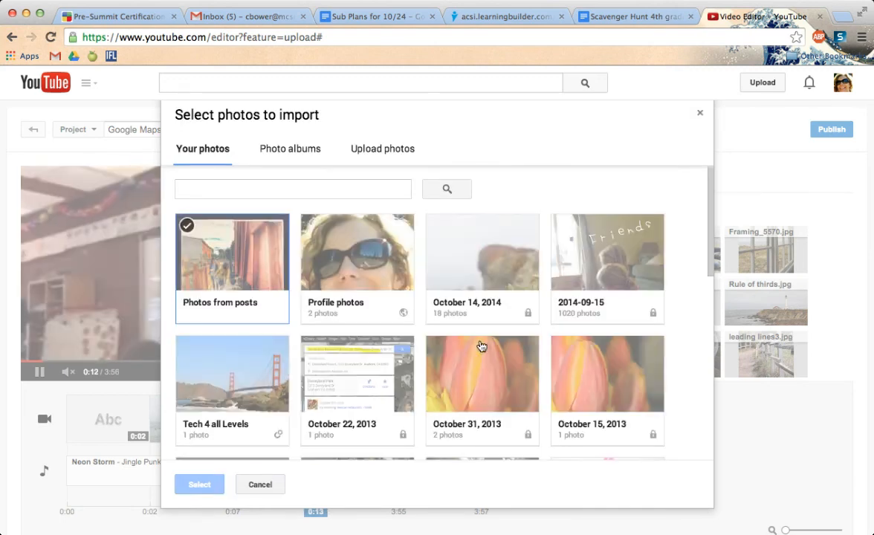
scroll(339, 357, "down", 5)
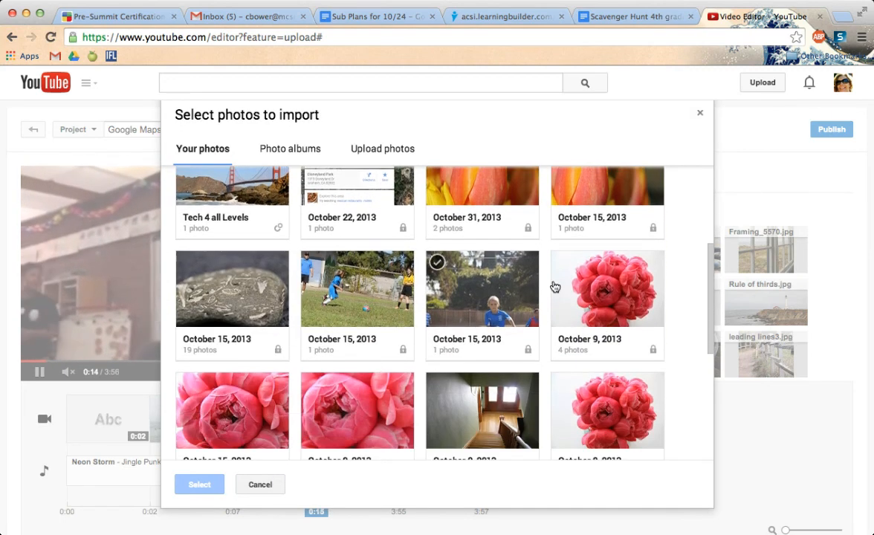
left_click(639, 305)
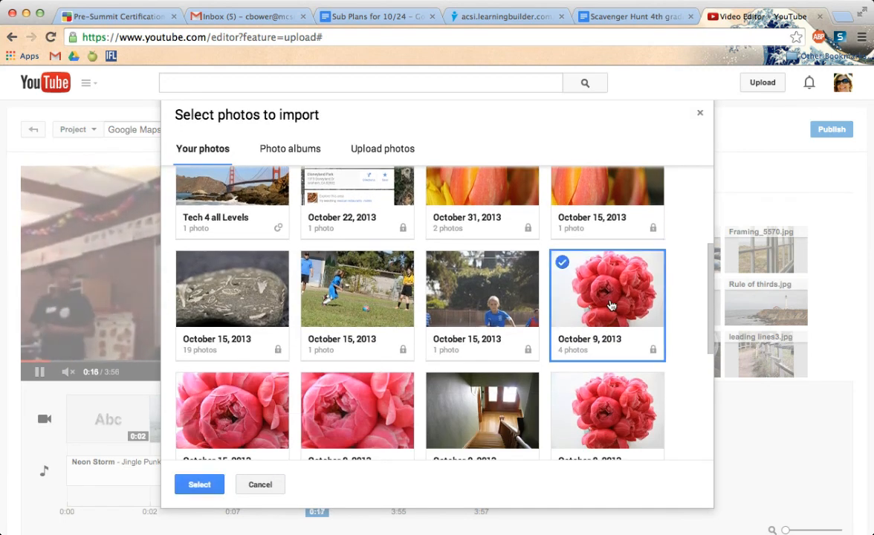
left_click(199, 485)
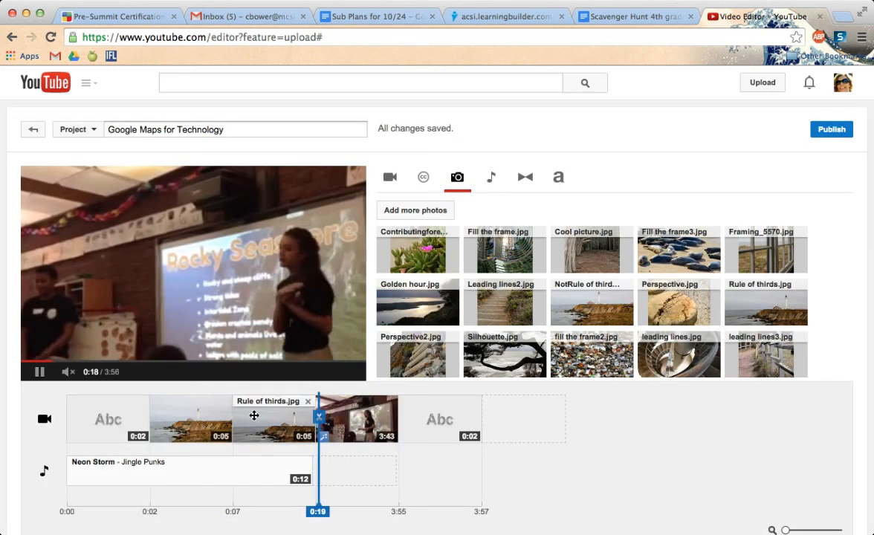
left_click(40, 372)
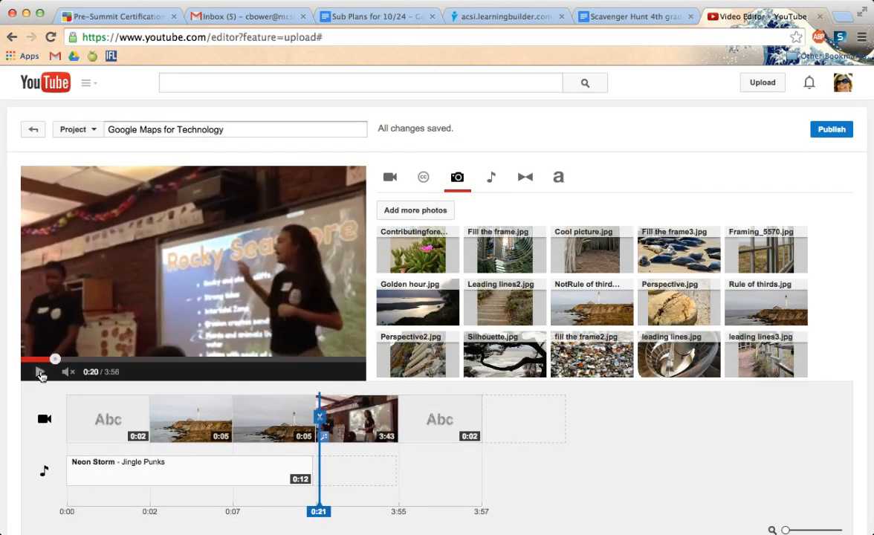
scroll(696, 305, "down", 5)
scroll(659, 182, "up", 2)
scroll(659, 182, "down", 3)
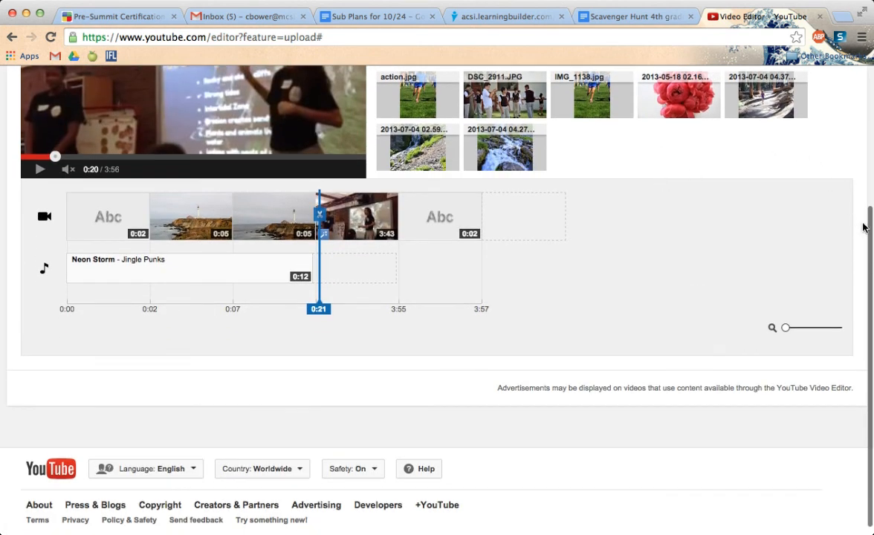
scroll(853, 232, "up", 5)
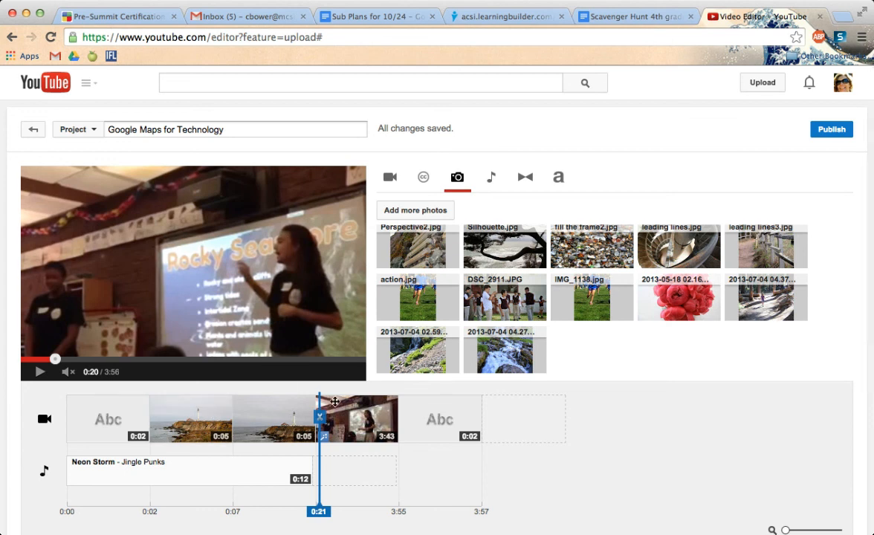
- Rename the video project as PerX_First_PhotoFun1415
left_click(244, 129)
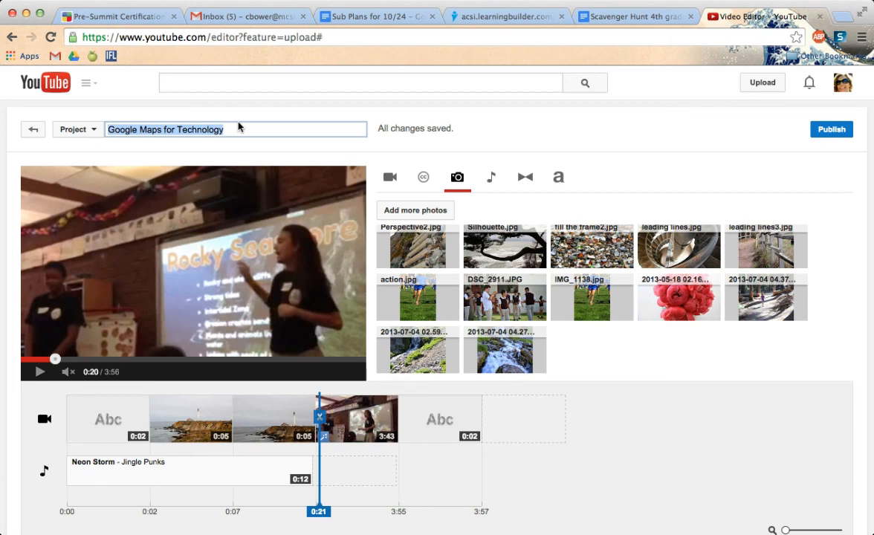
type("PerX")
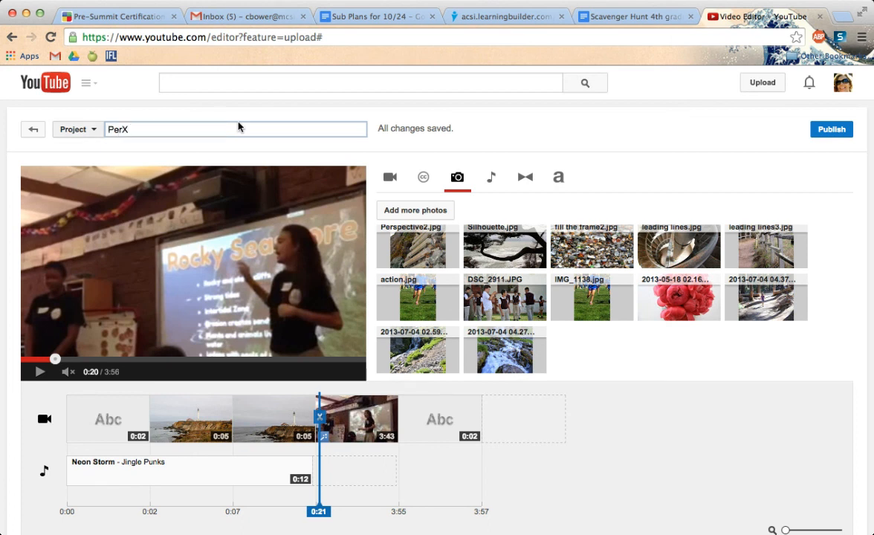
type("_First_PhotoFun1415")
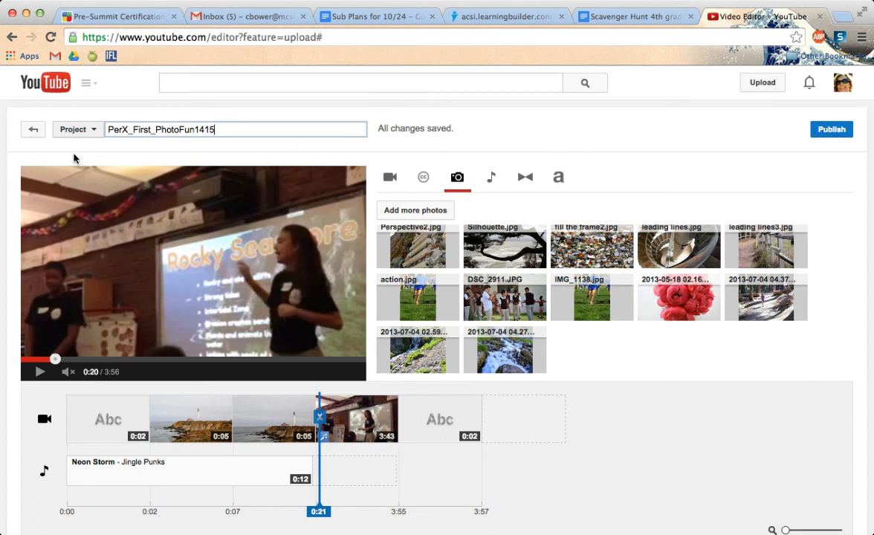
- Leave the editor for the list of uploaded videos, open the Photofundirections2014 video and pause its playback
left_click(32, 129)
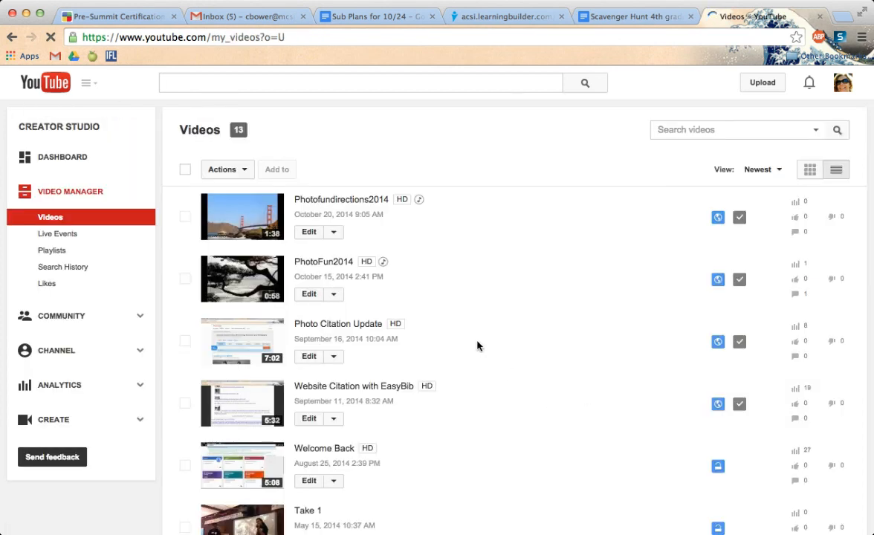
left_click(358, 209)
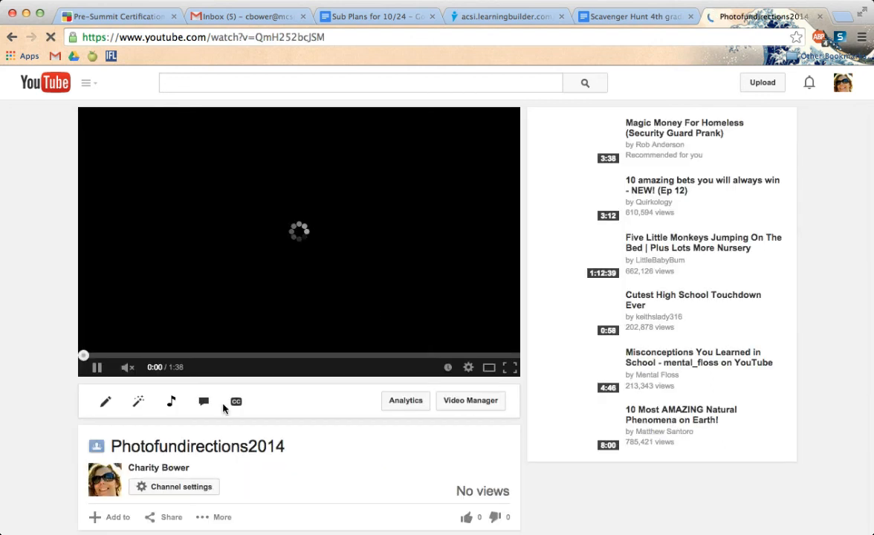
scroll(282, 473, "down", 1)
scroll(280, 474, "down", 1)
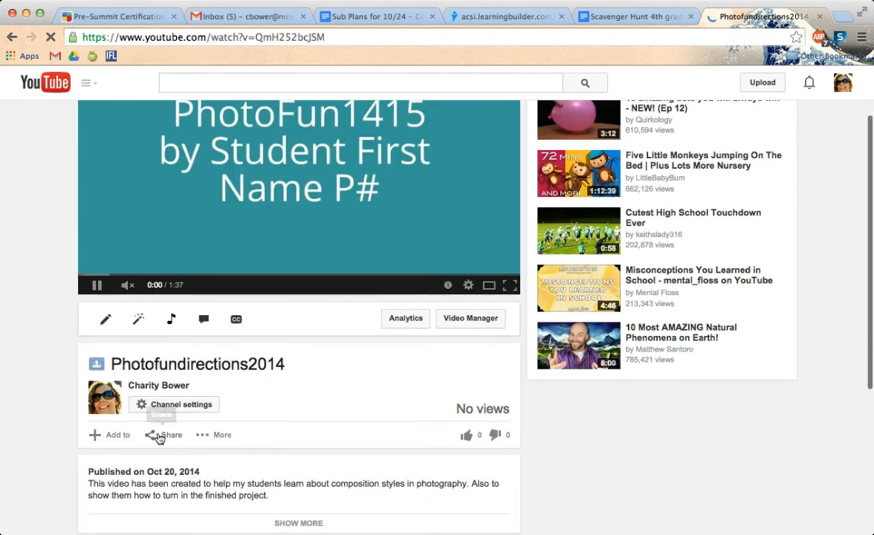
left_click(96, 286)
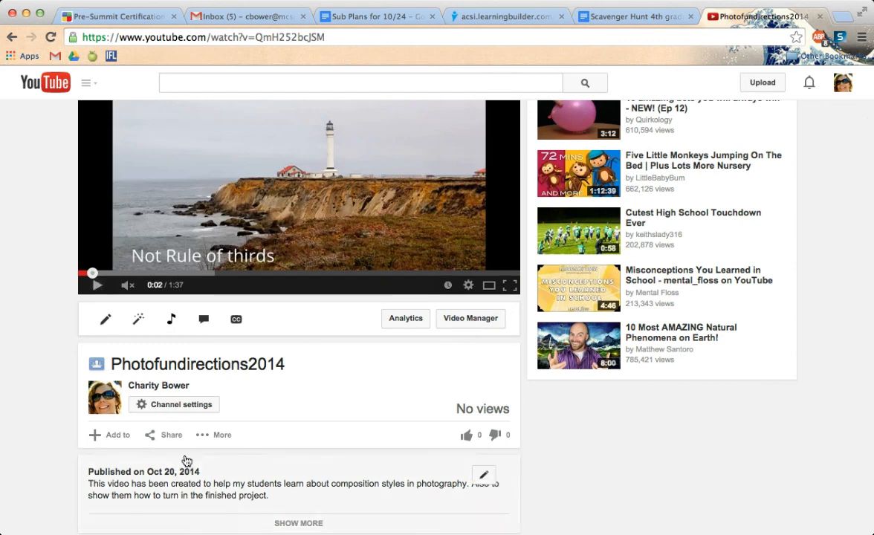
- Show the sharing options of the Photofundirections2014 video, view its embed code and return to its share link
left_click(169, 439)
scroll(62, 408, "down", 5)
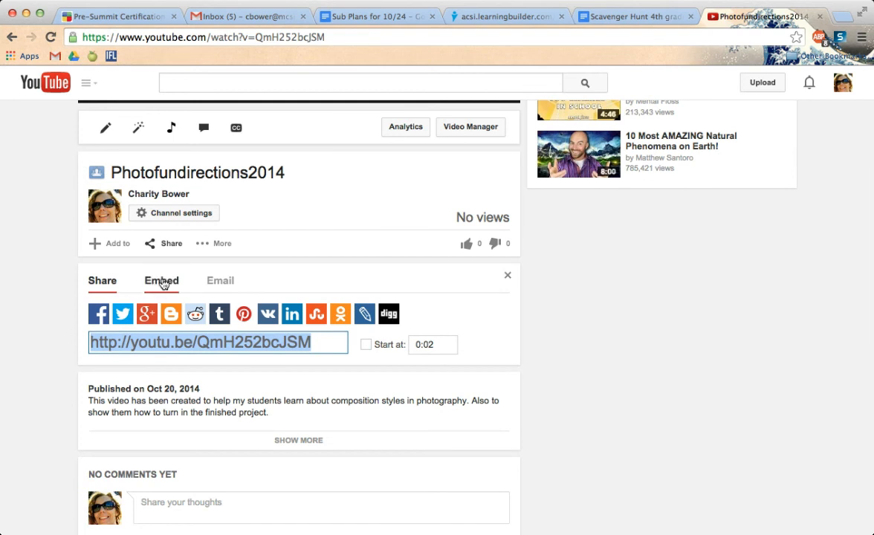
left_click(163, 284)
scroll(110, 397, "down", 2)
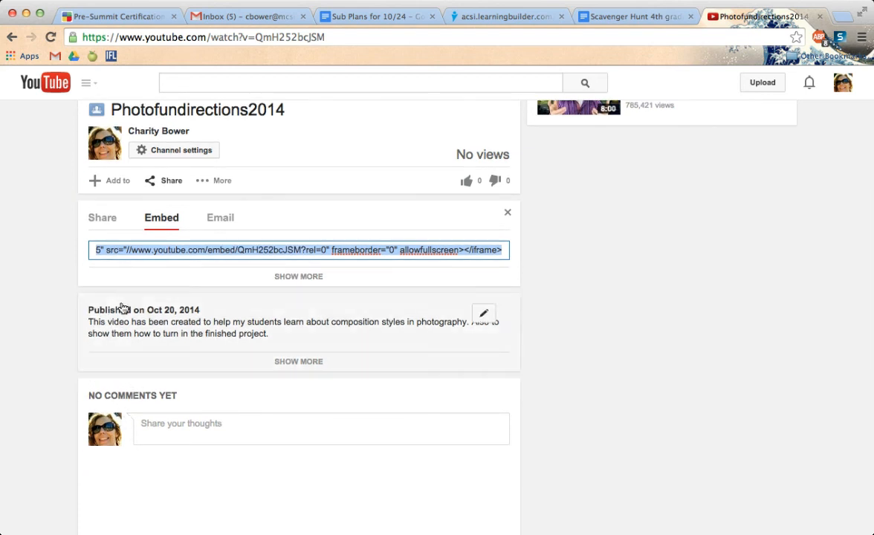
left_click(103, 221)
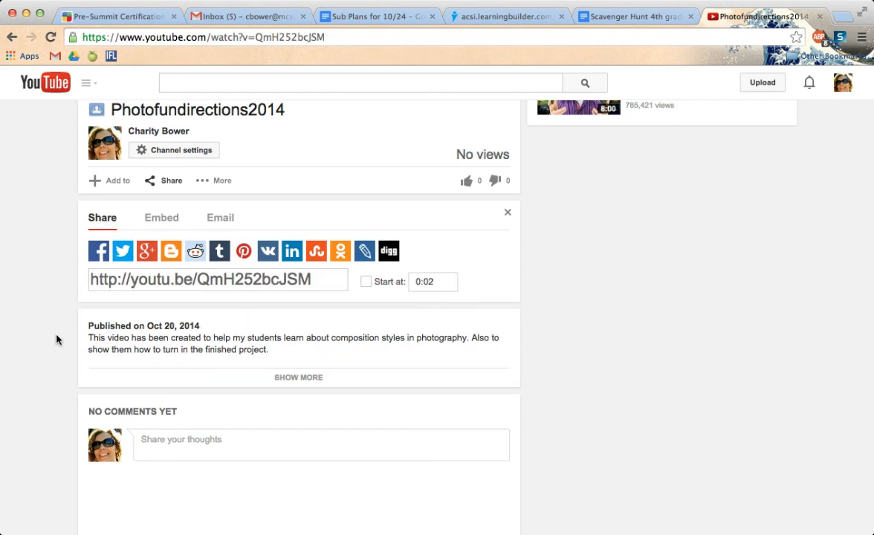
scroll(56, 339, "up", 5)
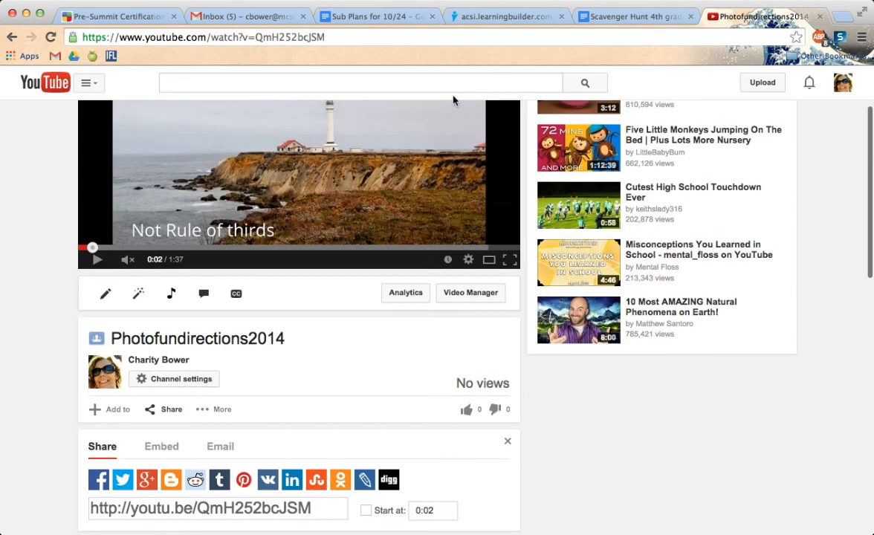